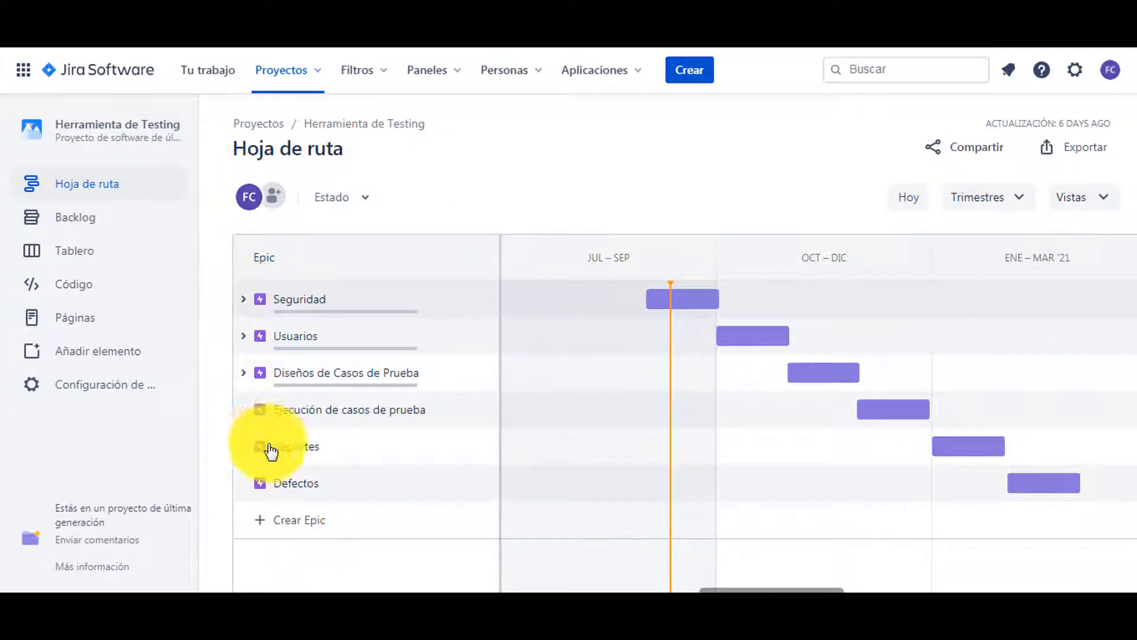
Add a story named "Usuario Administrador" under the Seguridad epic in the roadmap and open its details.
{"action": "left_click", "coordinate": [242, 300]}
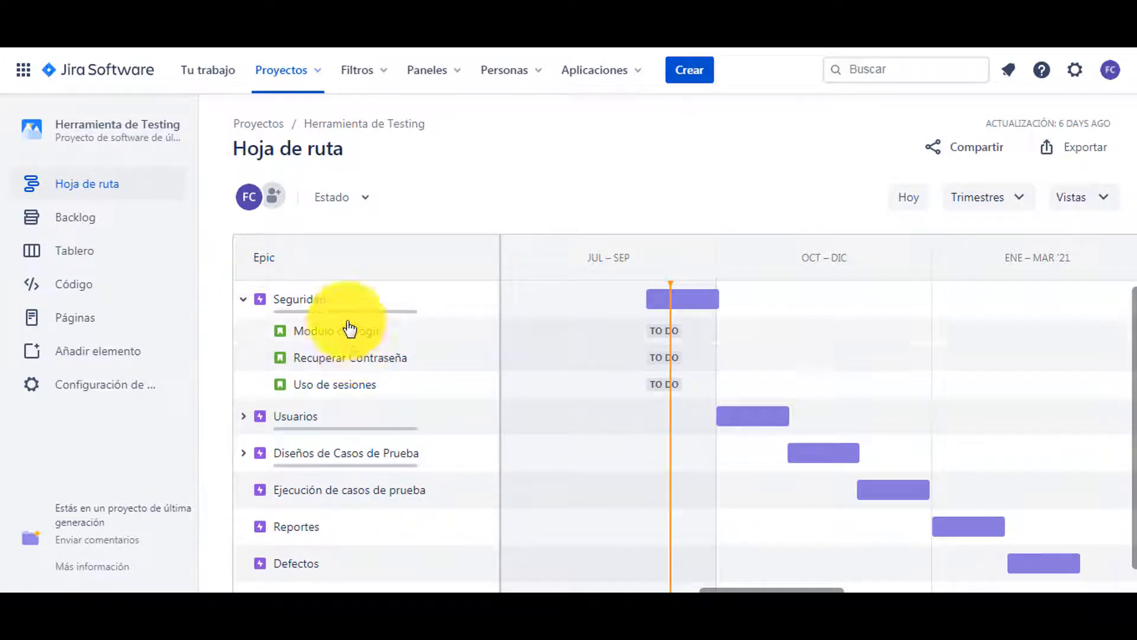
{"action": "left_click", "coordinate": [484, 303]}
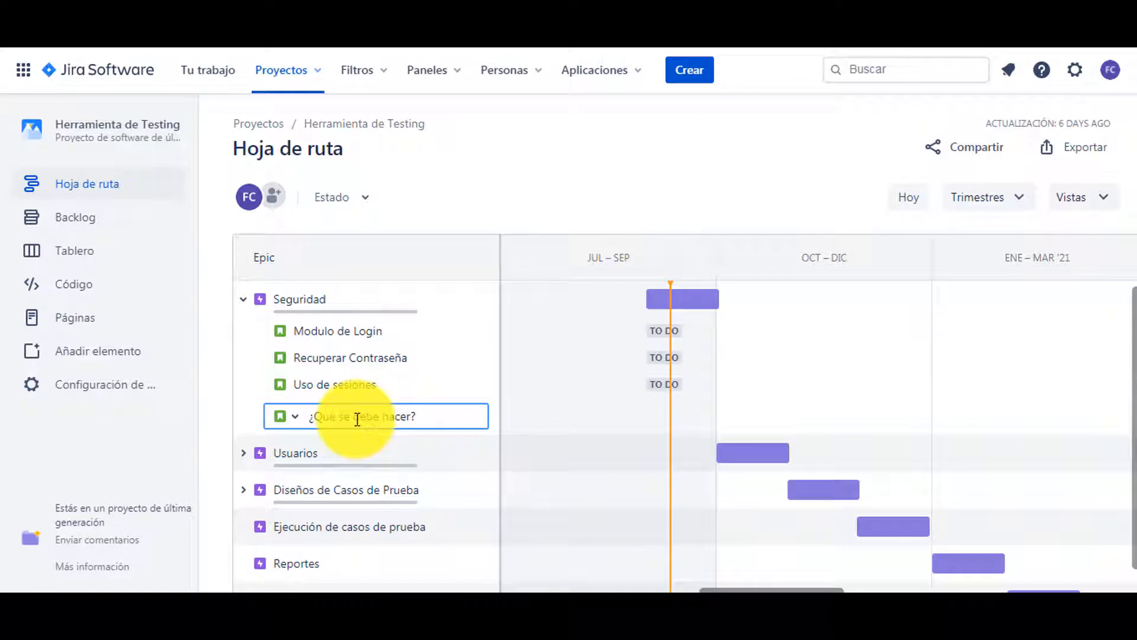
{"action": "type", "text": "Usuario Administrador"}
{"action": "key", "text": "Return"}
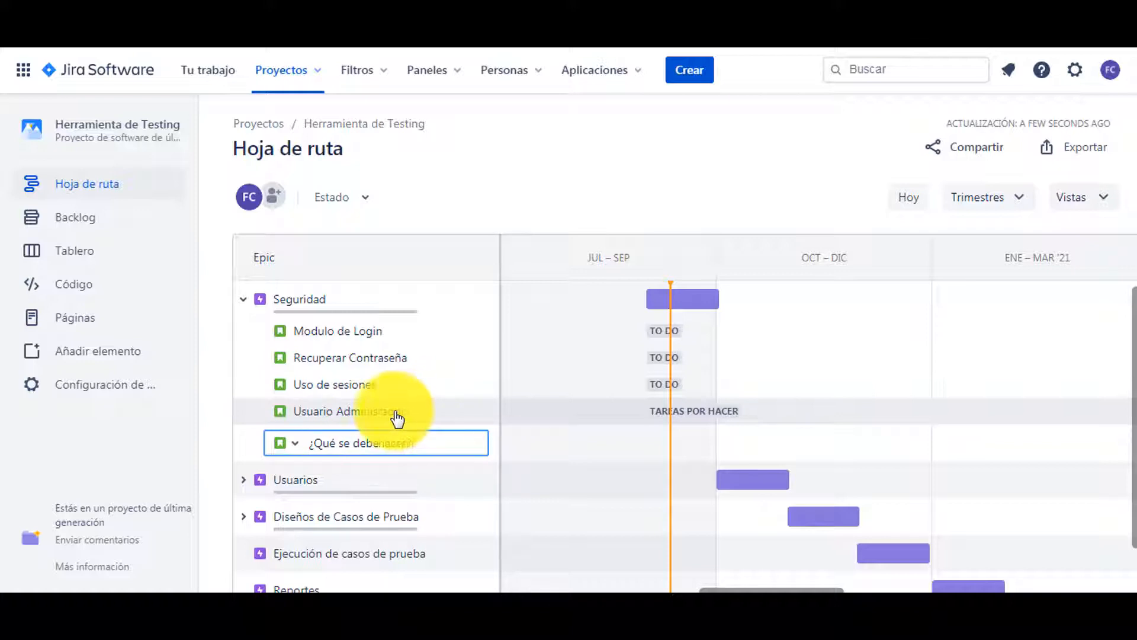
{"action": "left_click", "coordinate": [325, 418]}
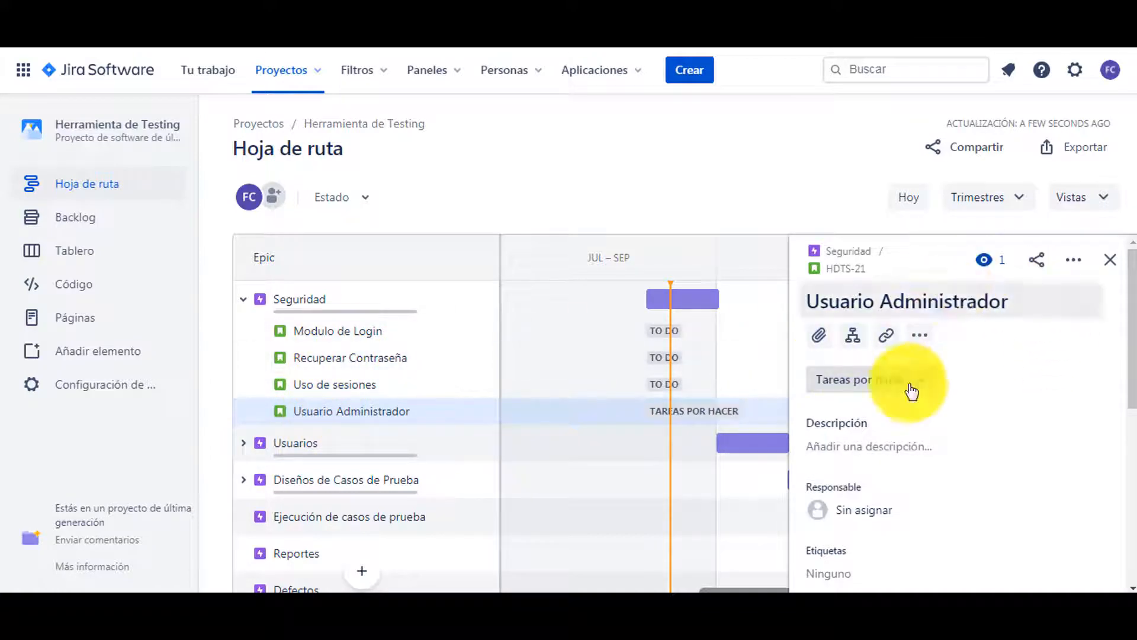
{"action": "left_click_drag", "start_coordinate": [1118, 322], "coordinate": [1128, 292]}
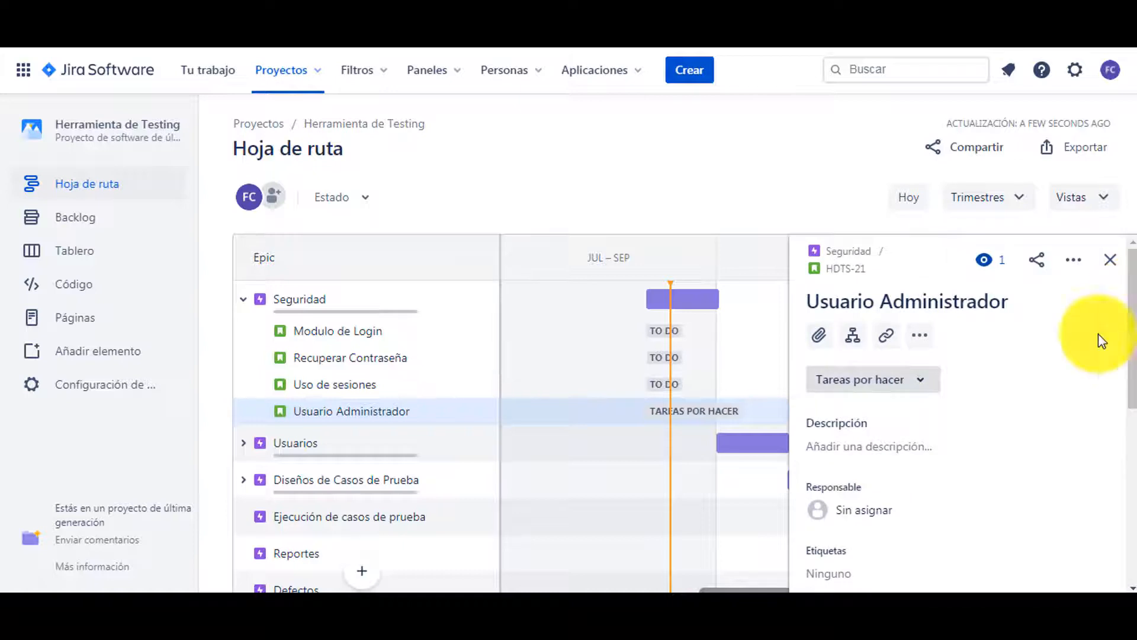
Create a story named "Catalogo de usuarios" at the end of the project's backlog.
{"action": "left_click", "coordinate": [87, 228]}
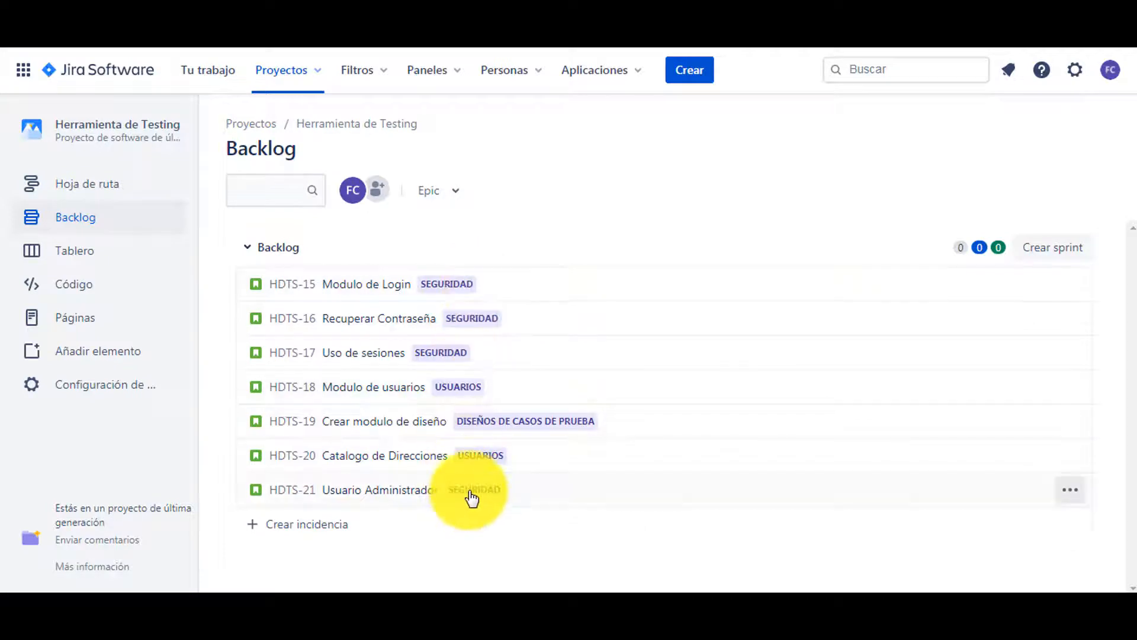
{"action": "left_click", "coordinate": [297, 531]}
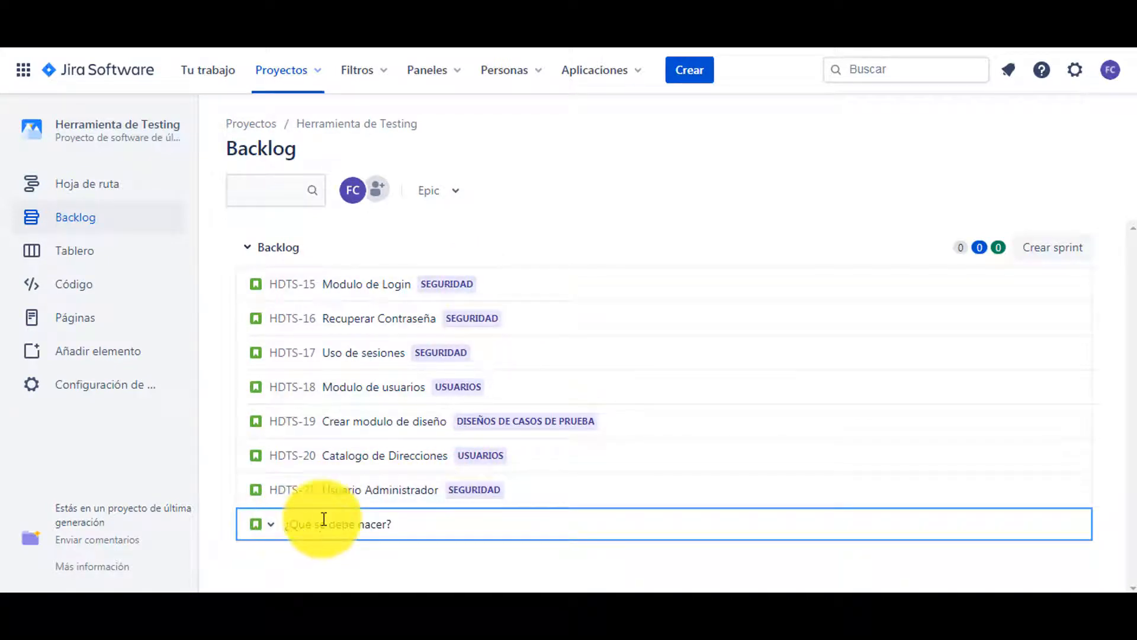
{"action": "type", "text": "Catalogo de usuarios"}
{"action": "key", "text": "Return"}
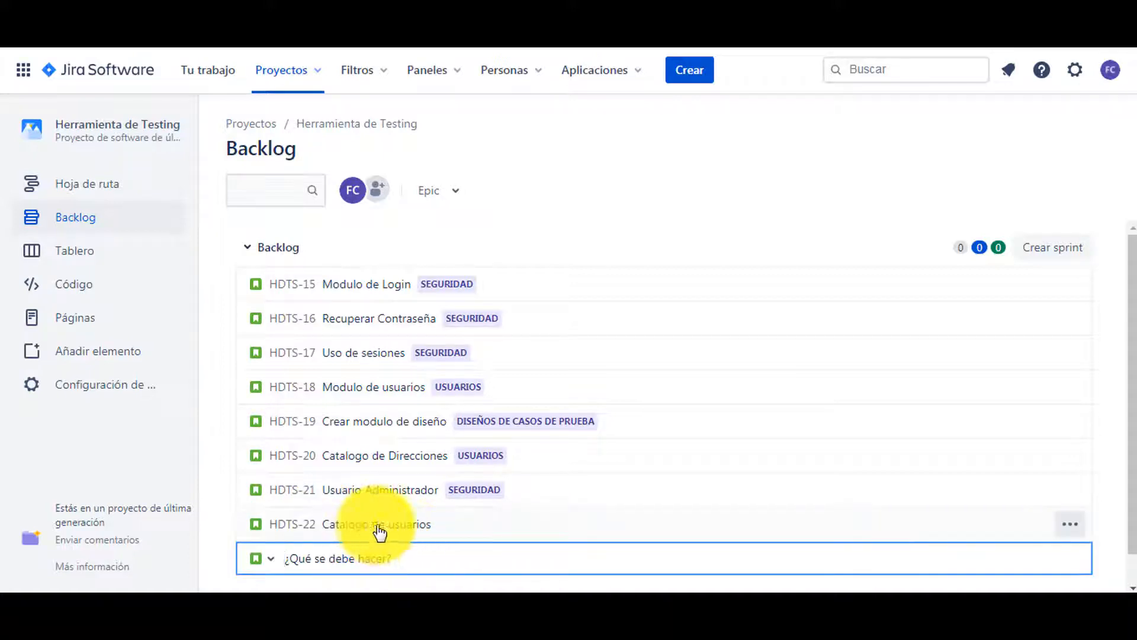
Open the Catalogo de usuarios story and assign it to the Usuarios epic.
{"action": "left_click", "coordinate": [379, 526]}
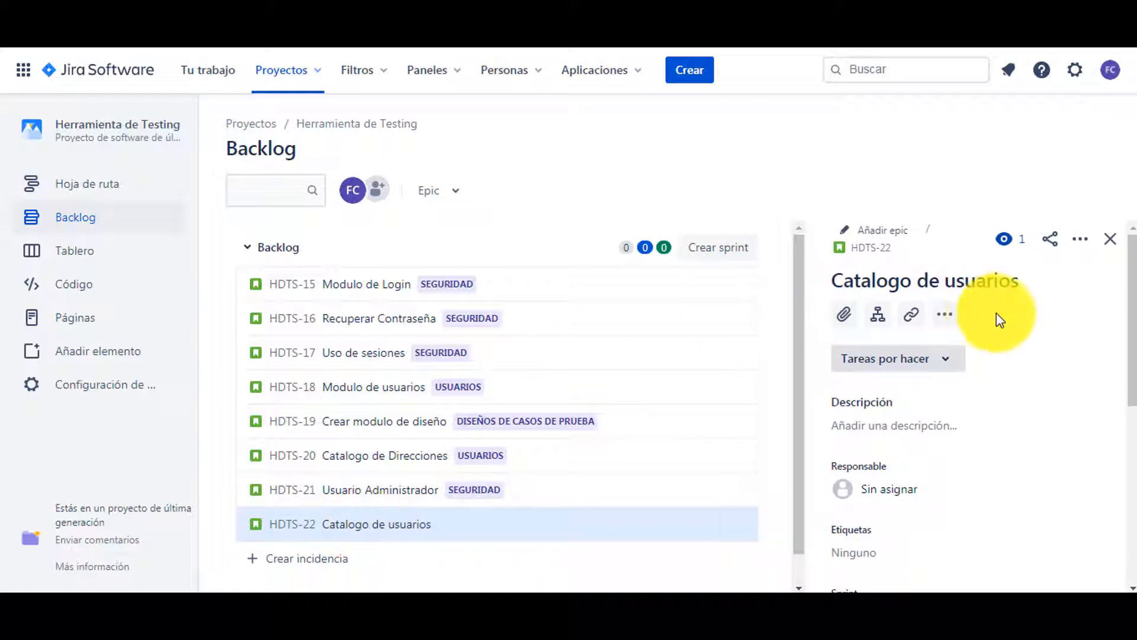
{"action": "mouse_move", "coordinate": [1129, 287]}
{"action": "left_mouse_down"}
{"action": "mouse_move", "coordinate": [1107, 465]}
{"action": "mouse_move", "coordinate": [1122, 272]}
{"action": "left_mouse_up"}
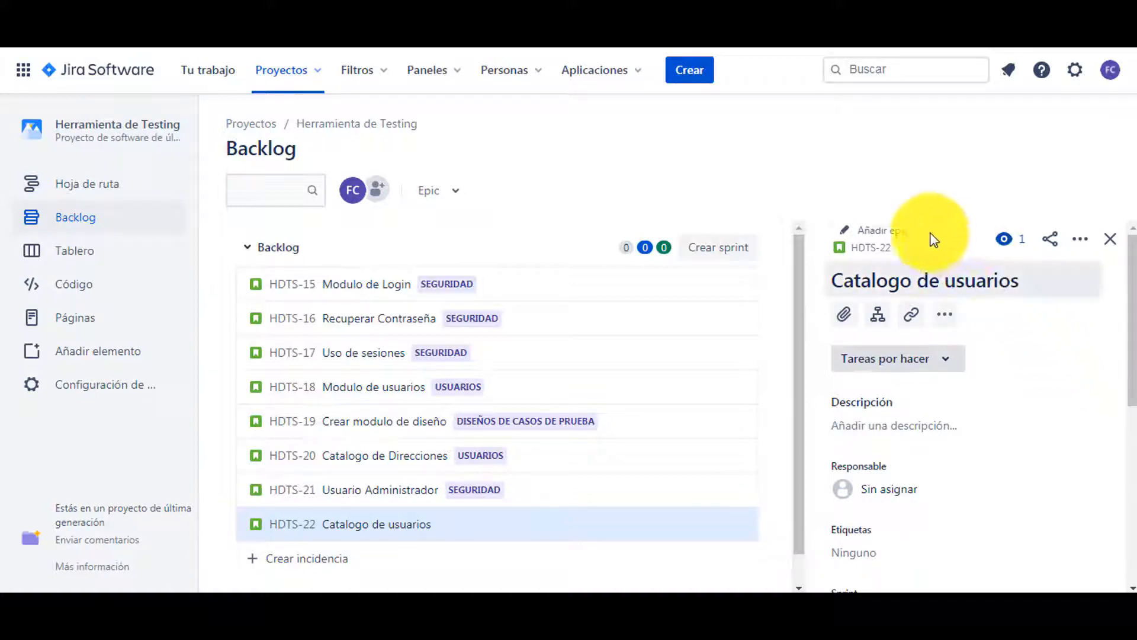
{"action": "left_click", "coordinate": [878, 232]}
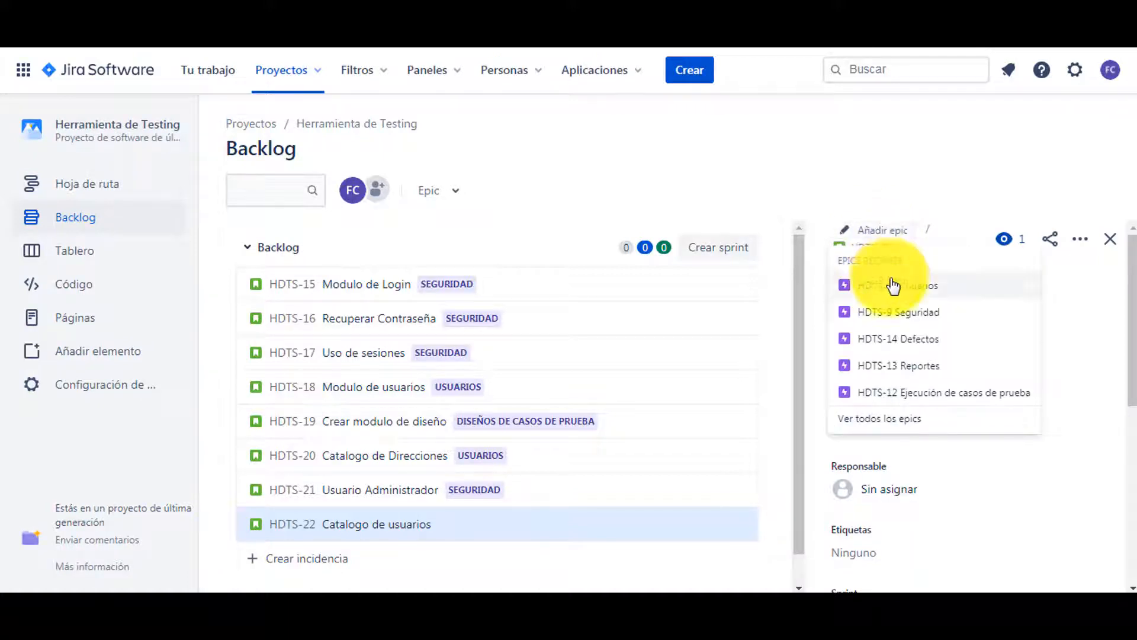
{"action": "left_click", "coordinate": [923, 294]}
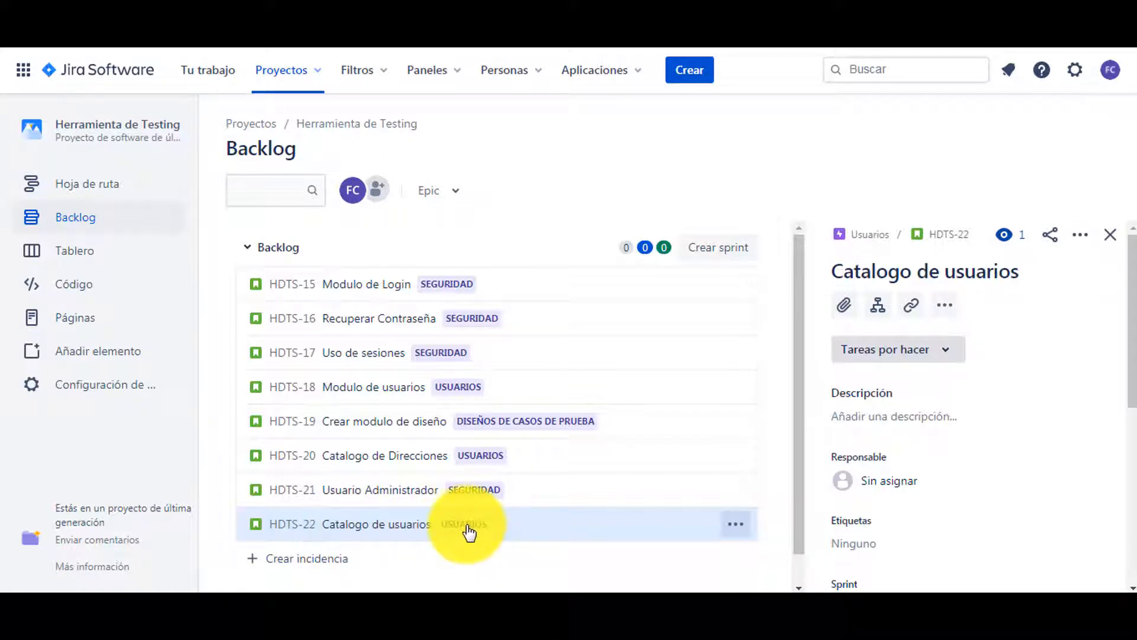
Examine the watcher, sharing, additional action and file attachment options of the Catalogo de usuarios story.
{"action": "left_click", "coordinate": [1003, 235]}
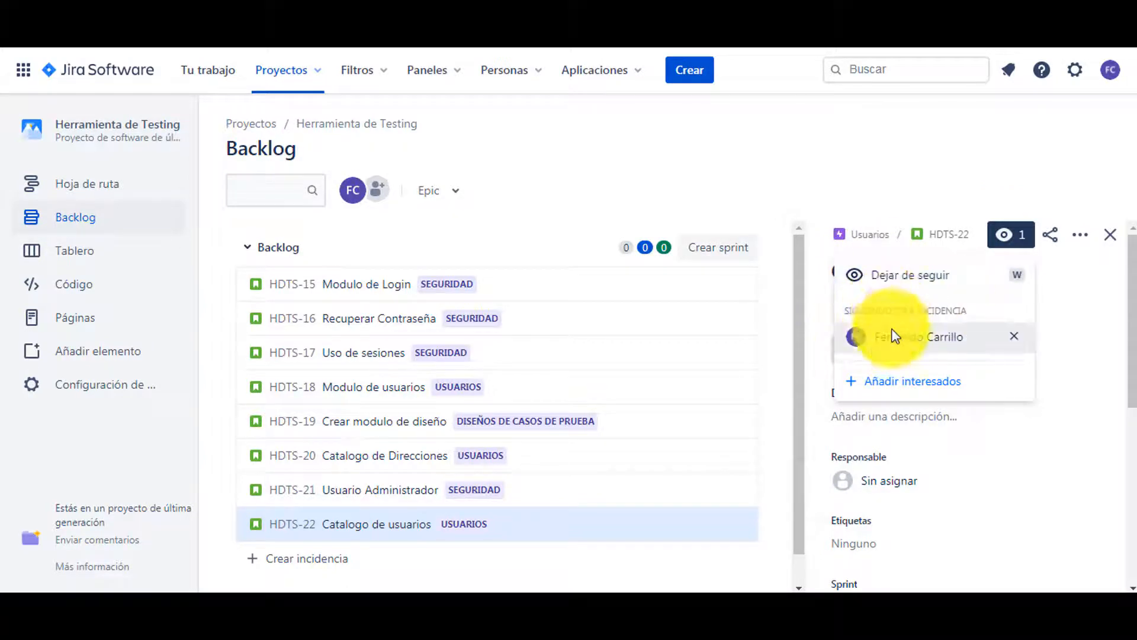
{"action": "left_click", "coordinate": [968, 191]}
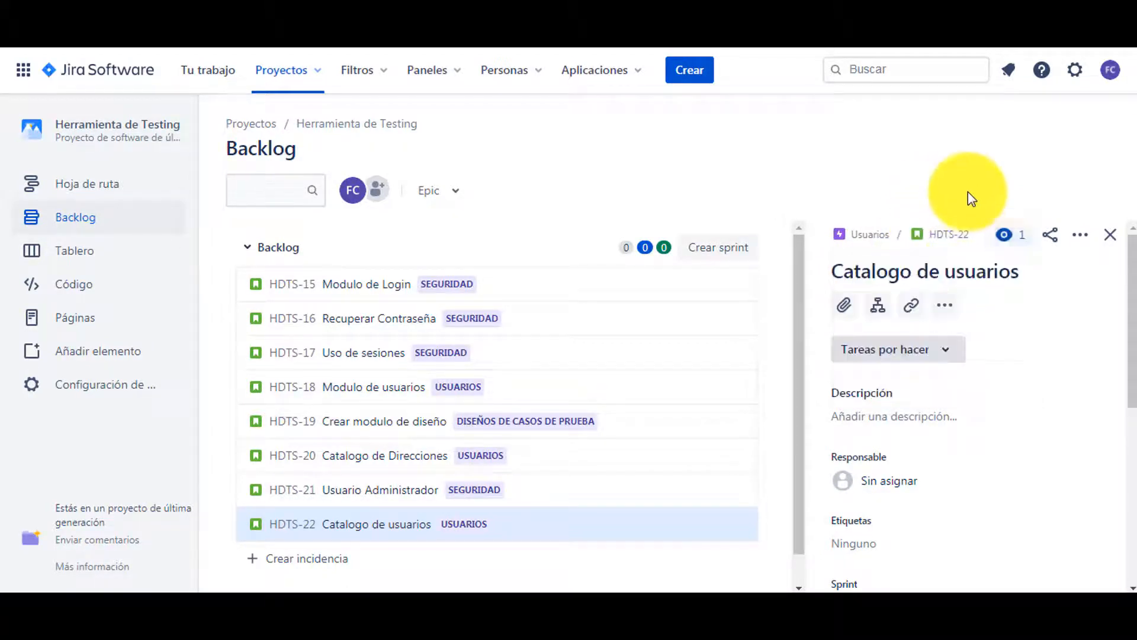
{"action": "left_click", "coordinate": [1051, 236]}
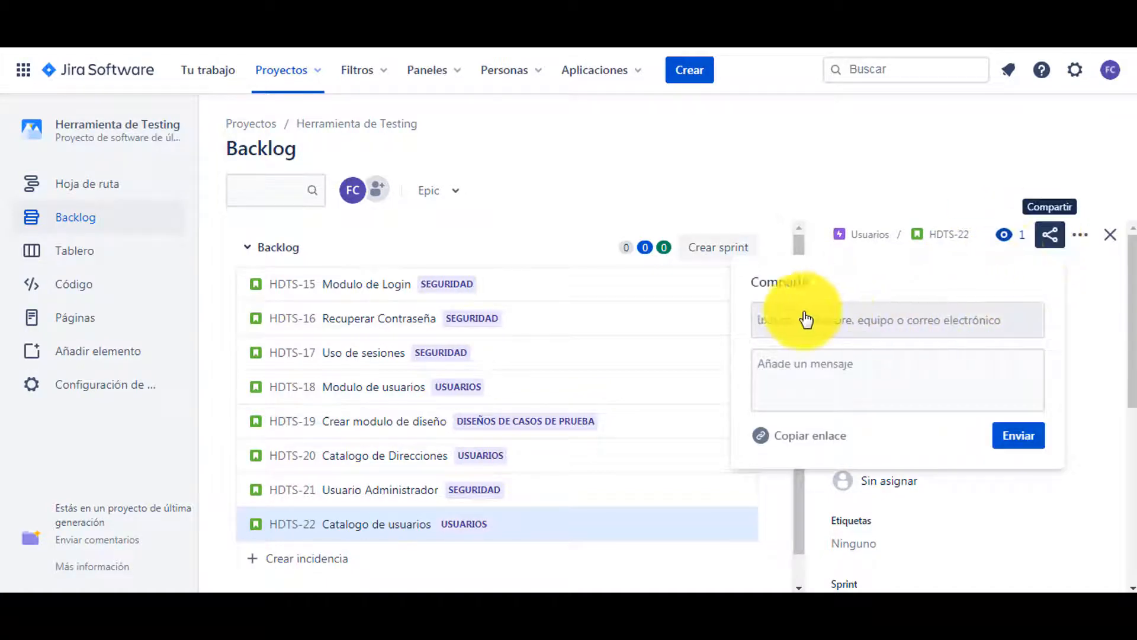
{"action": "left_click", "coordinate": [956, 186]}
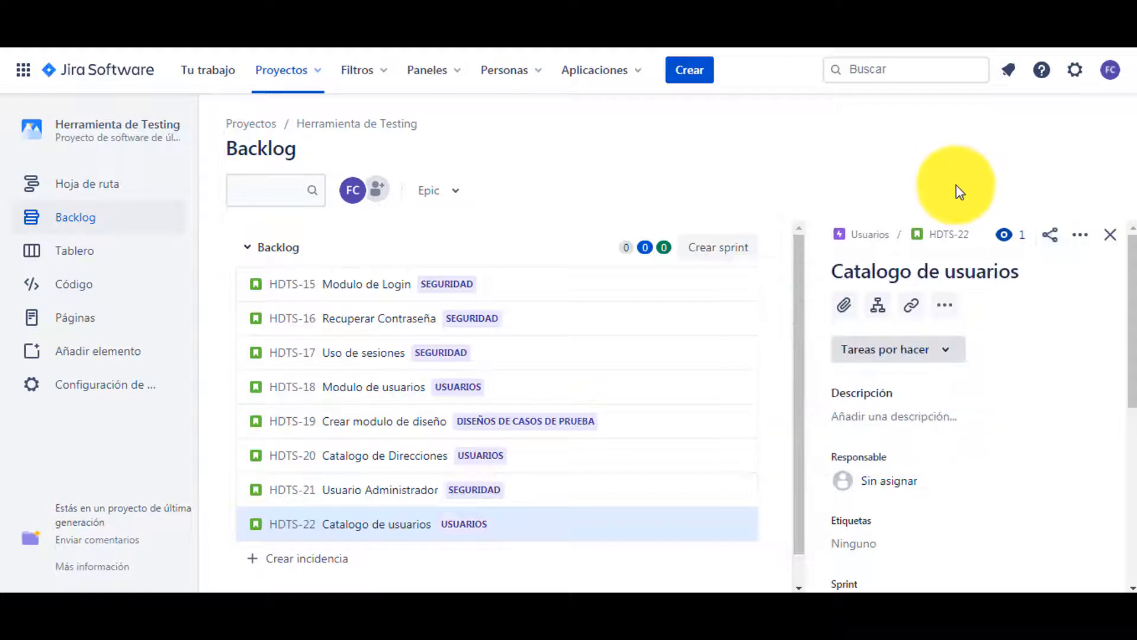
{"action": "left_click", "coordinate": [1082, 243]}
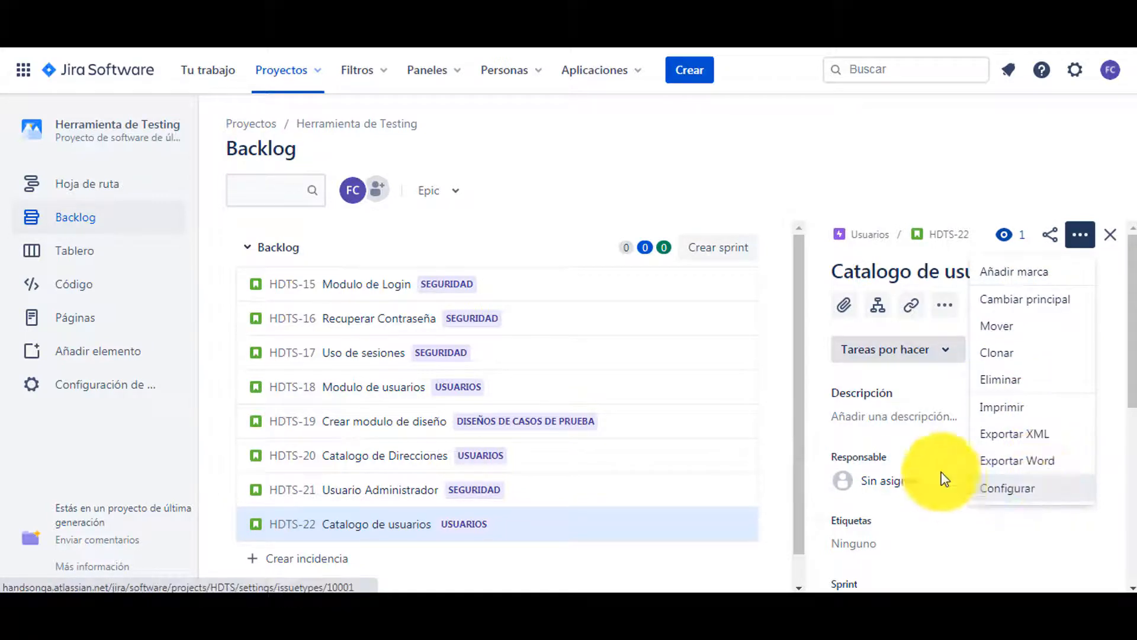
{"action": "left_click", "coordinate": [927, 387]}
{"action": "left_click", "coordinate": [843, 304]}
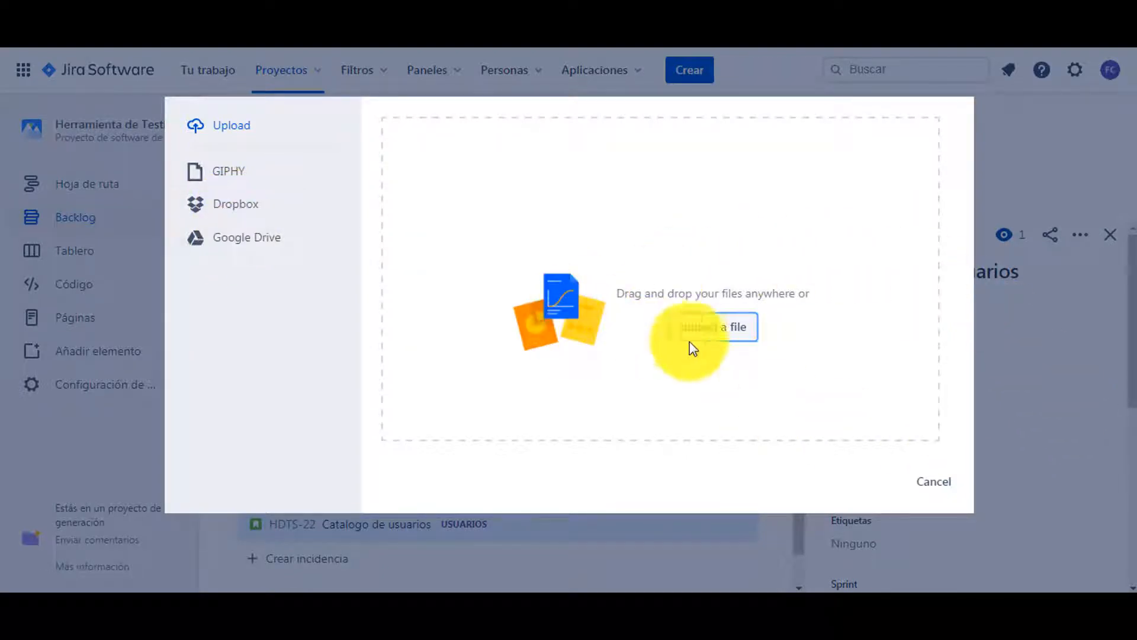
{"action": "left_click", "coordinate": [934, 482]}
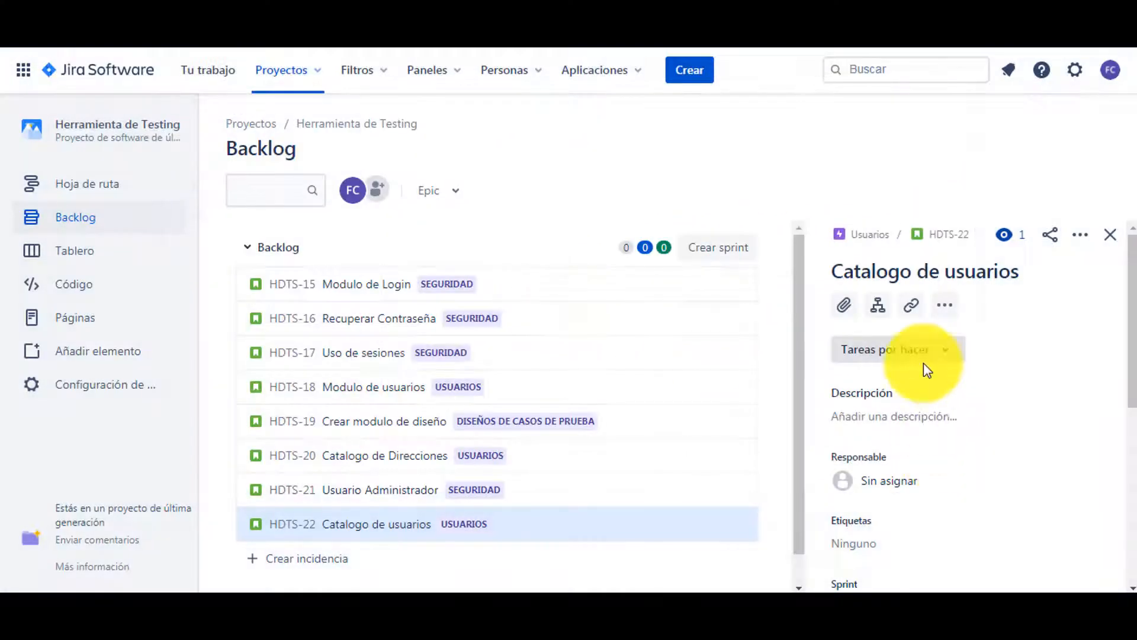
Add a child issue named "sub-tarea" to the Catalogo de usuarios story.
{"action": "left_click", "coordinate": [878, 309]}
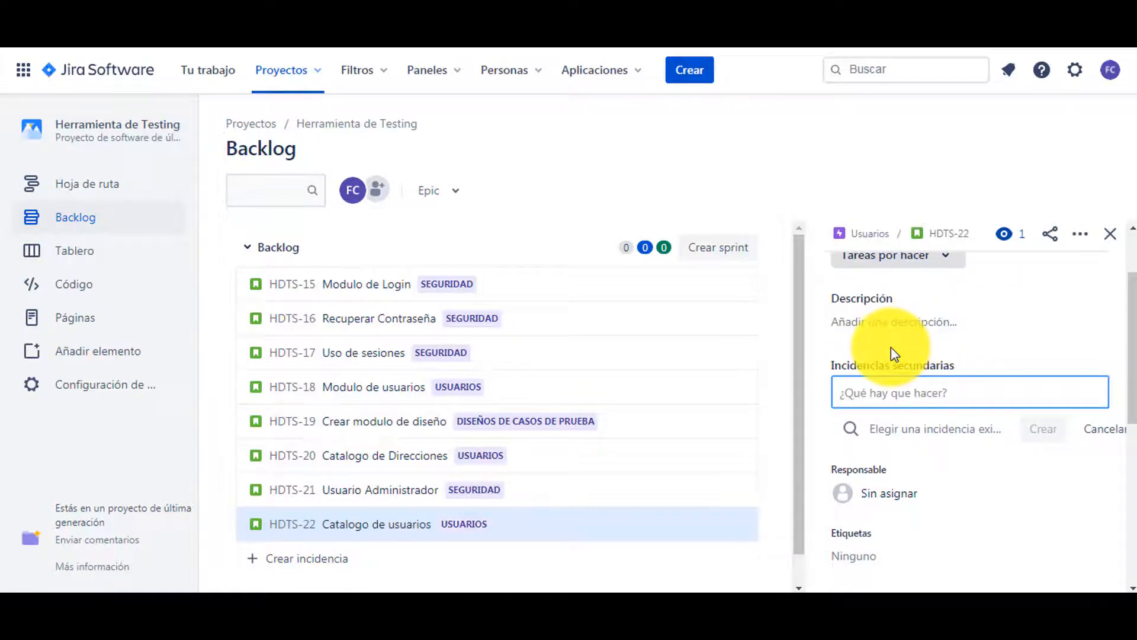
{"action": "type", "text": "sub-tarea"}
{"action": "key", "text": "Return"}
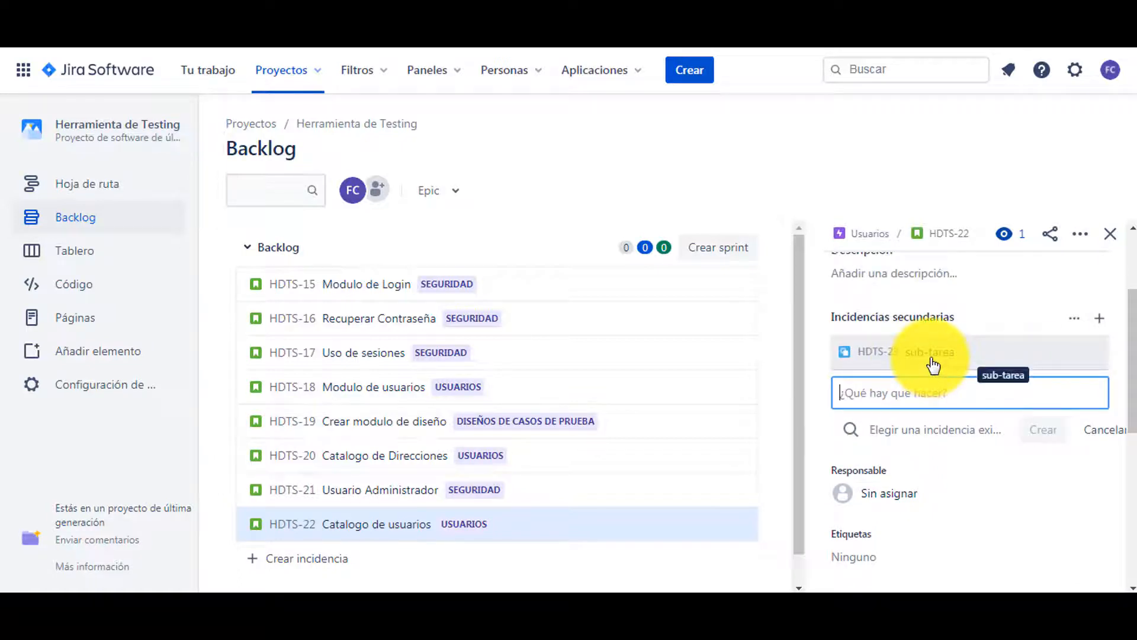
Examine the linking, app and status options available for the Catalogo de usuarios story.
{"action": "scroll", "coordinate": [940, 371], "scroll_direction": "up", "scroll_amount": 2}
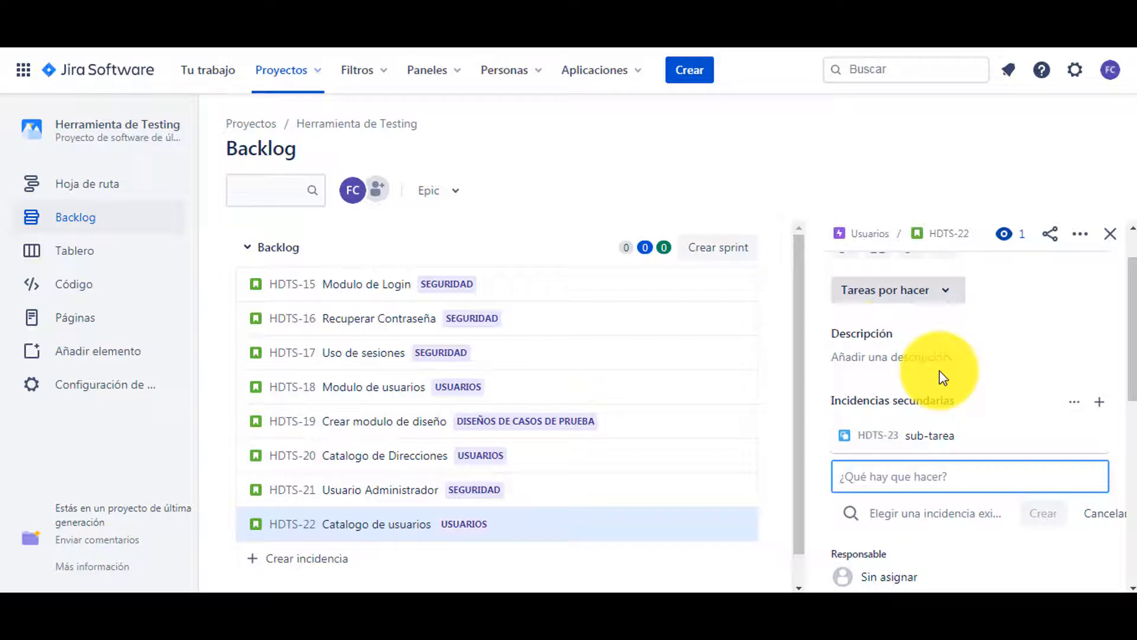
{"action": "scroll", "coordinate": [940, 371], "scroll_direction": "up", "scroll_amount": 2}
{"action": "left_click", "coordinate": [912, 306]}
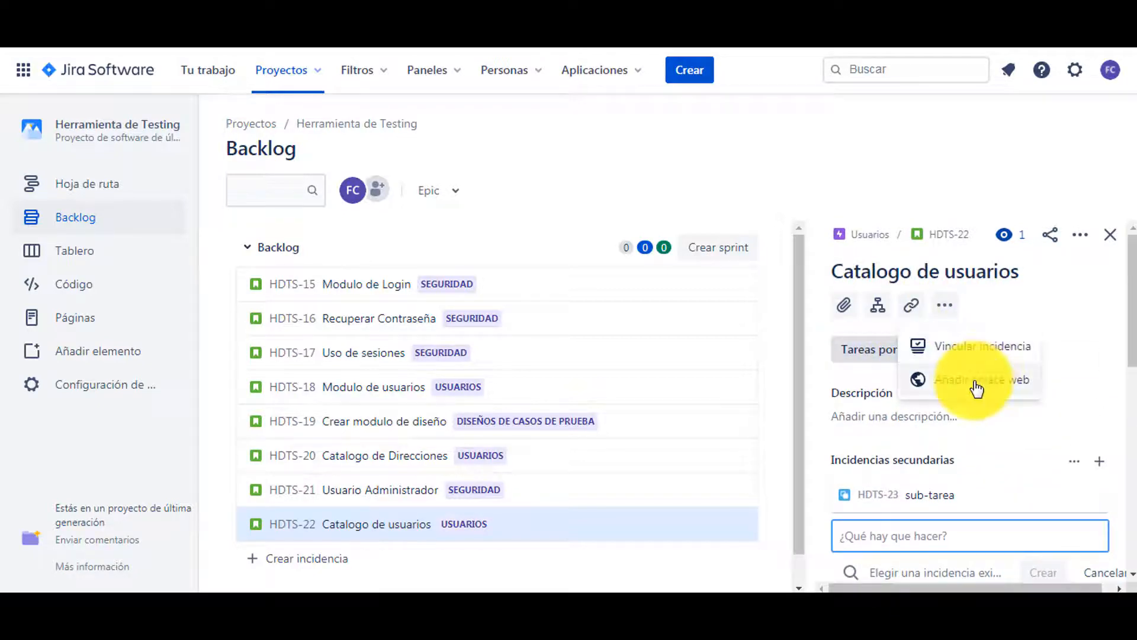
{"action": "left_click", "coordinate": [946, 308]}
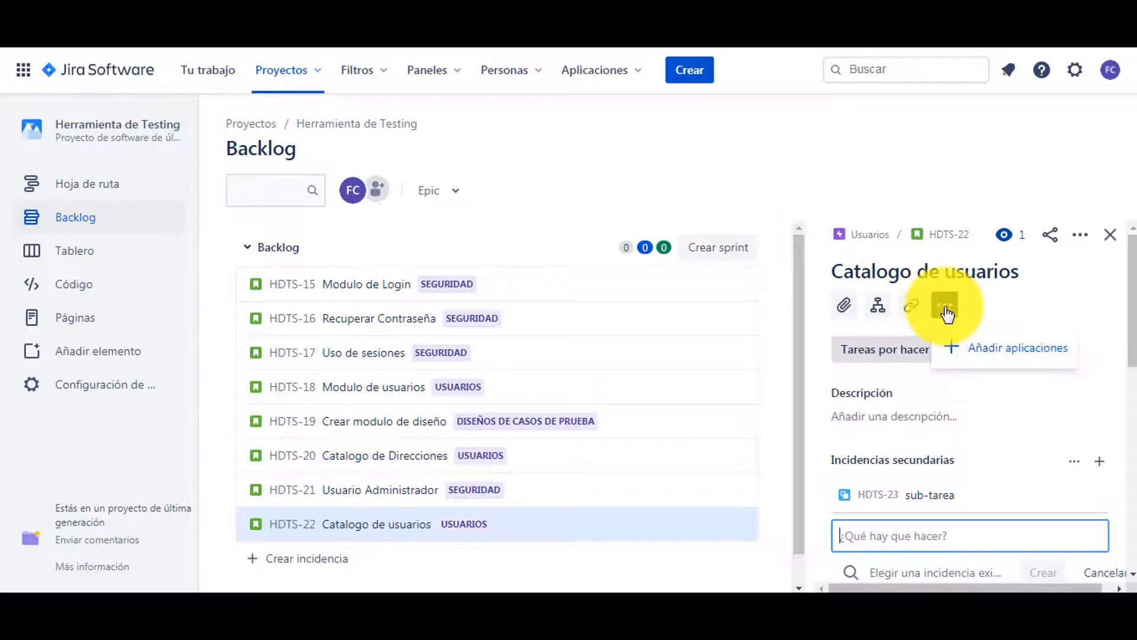
{"action": "left_click", "coordinate": [945, 386]}
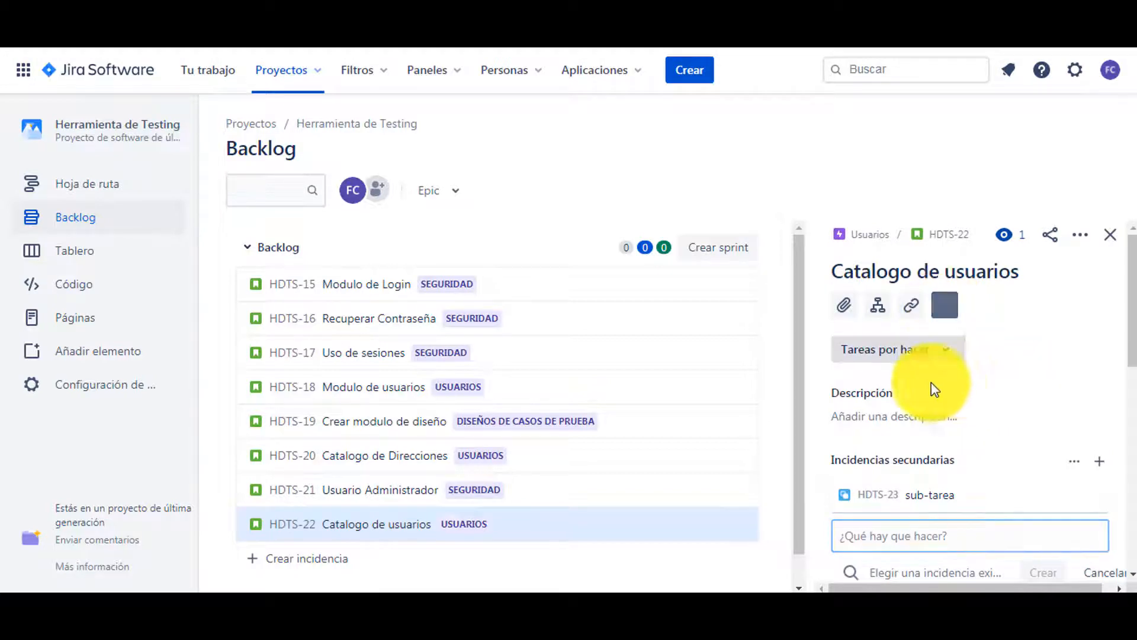
{"action": "left_click", "coordinate": [950, 355]}
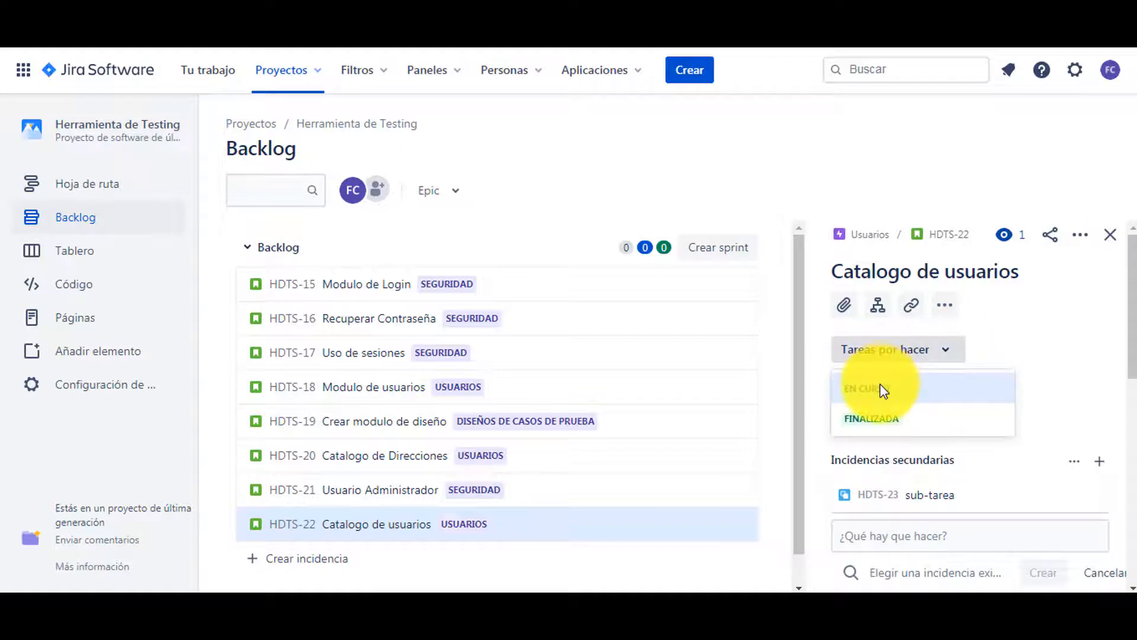
{"action": "left_click", "coordinate": [1062, 361]}
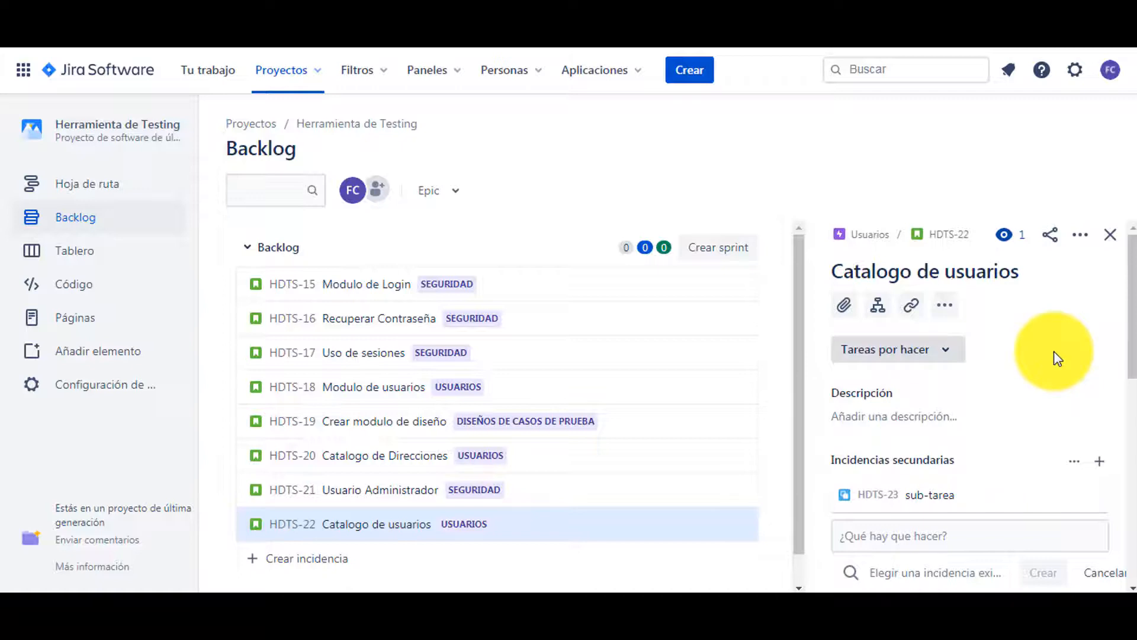
Add the description "Como usuario administrador Quiero un reporte de catalogos de usuarios del sistema Para poder administrar mis usuarios." to the Catalogo de usuarios story.
{"action": "scroll", "coordinate": [1059, 358], "scroll_direction": "down", "scroll_amount": 2}
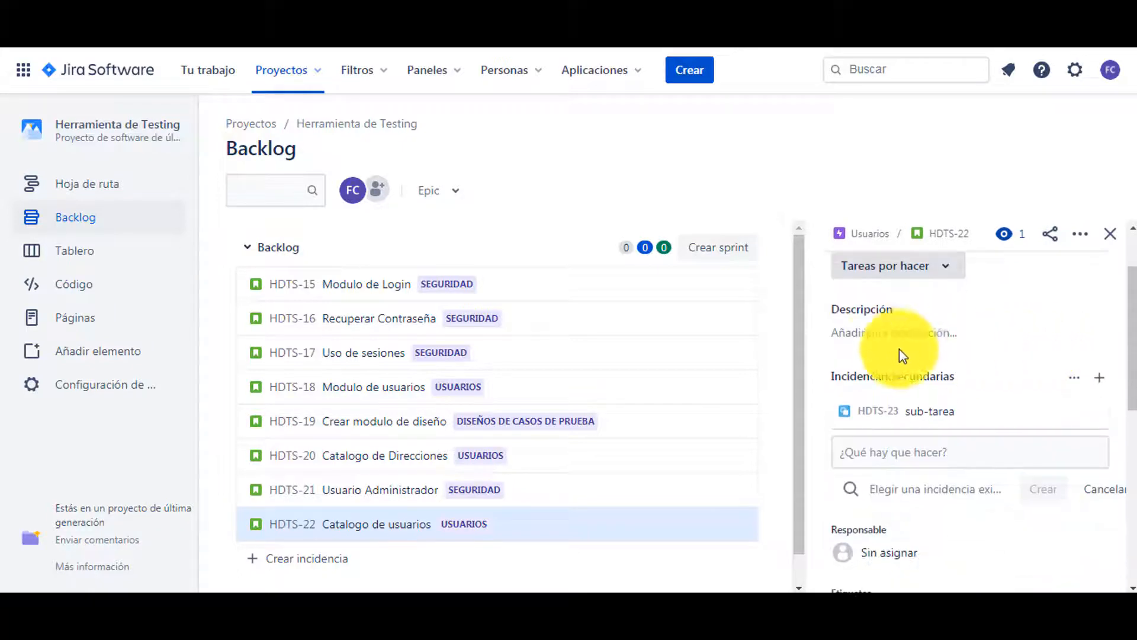
{"action": "left_click", "coordinate": [879, 340]}
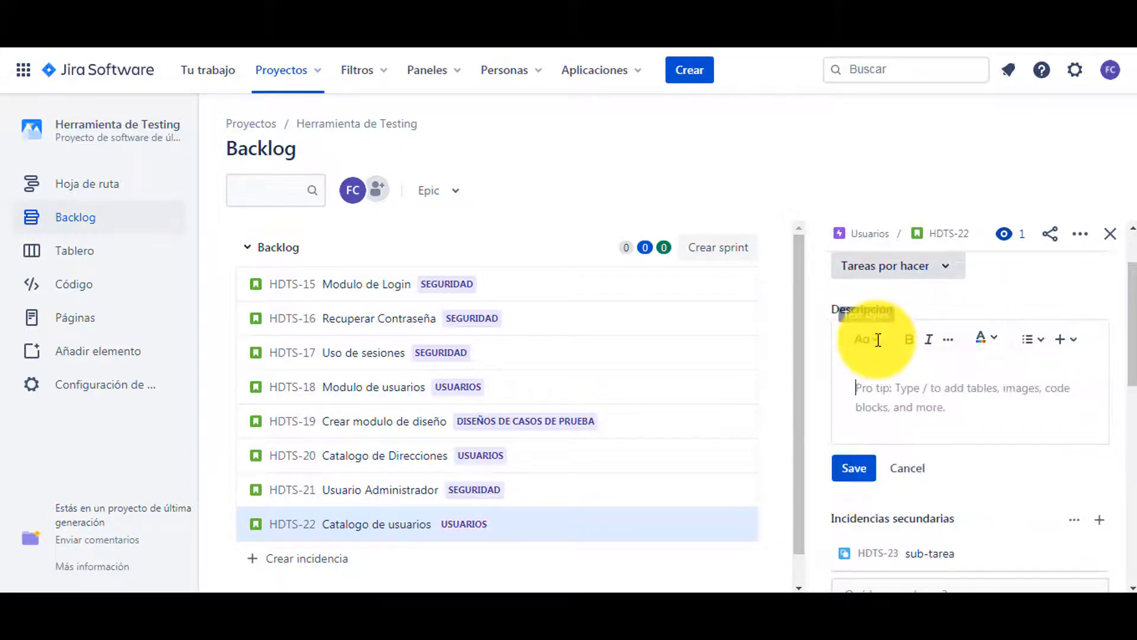
{"action": "type", "text": "Como us"}
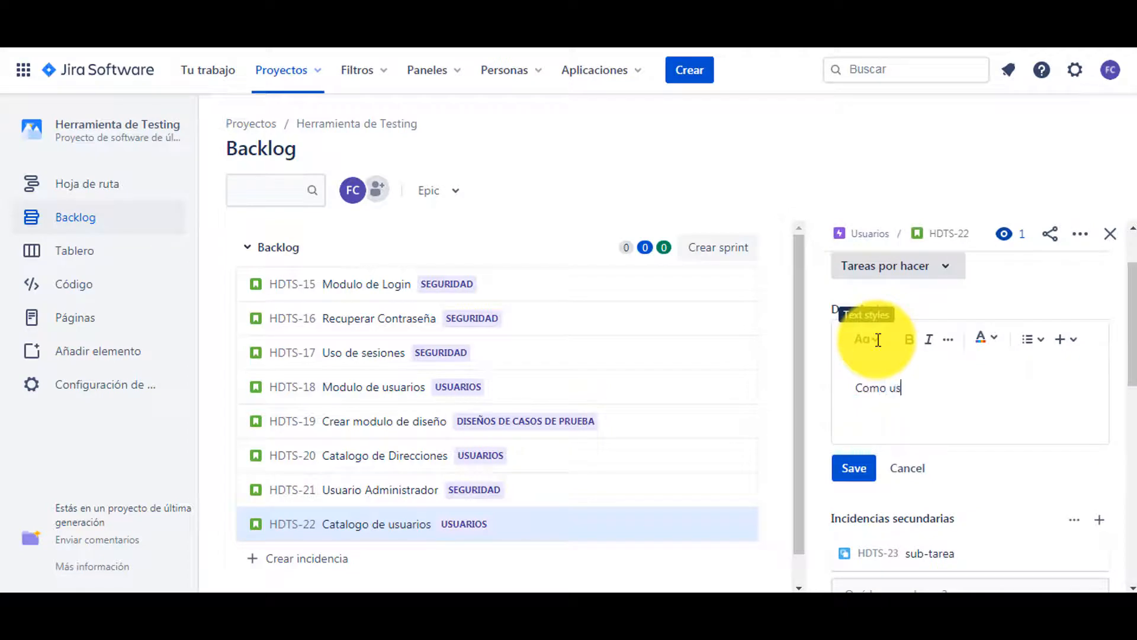
{"action": "type", "text": "uario administrador Quiero"}
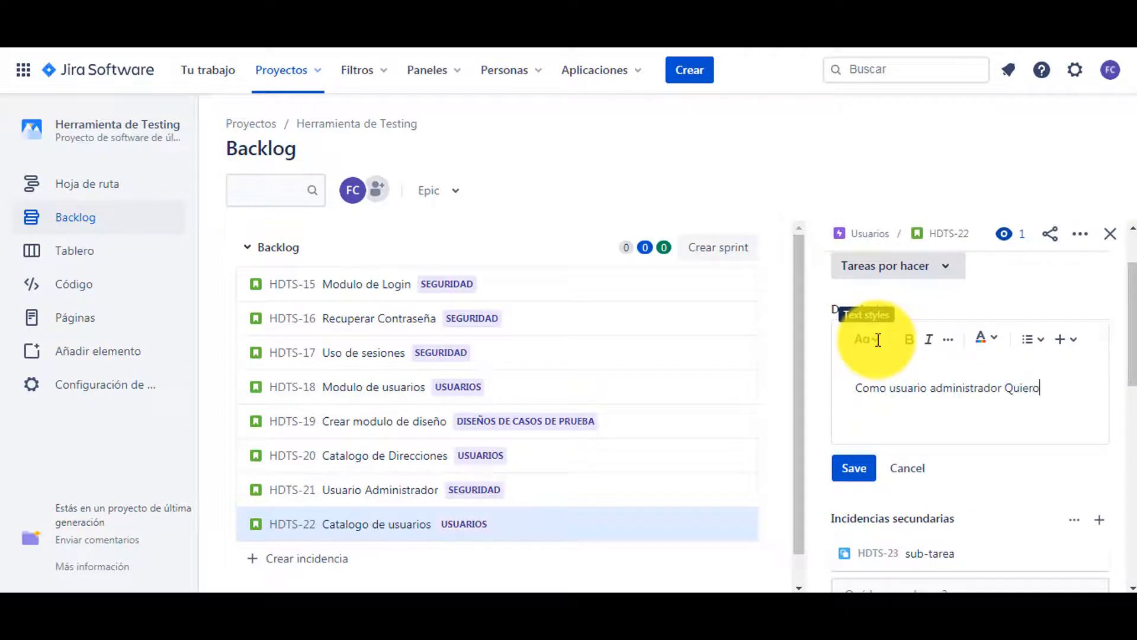
{"action": "type", "text": " un reporte de catalogos del"}
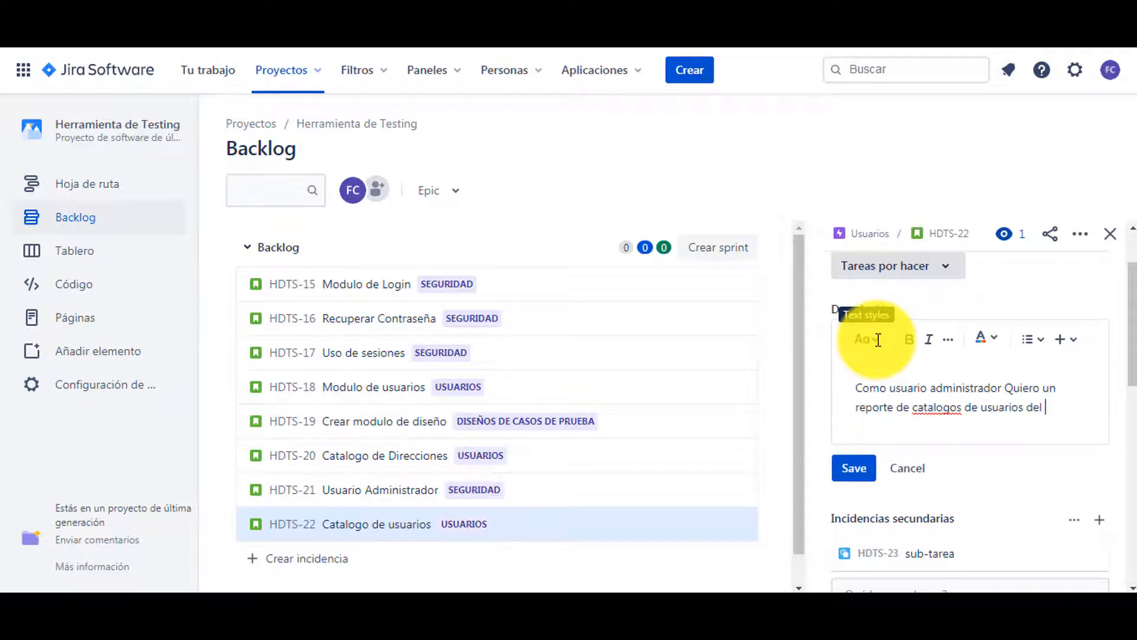
{"action": "type", "text": " sistema parapoder administrar"}
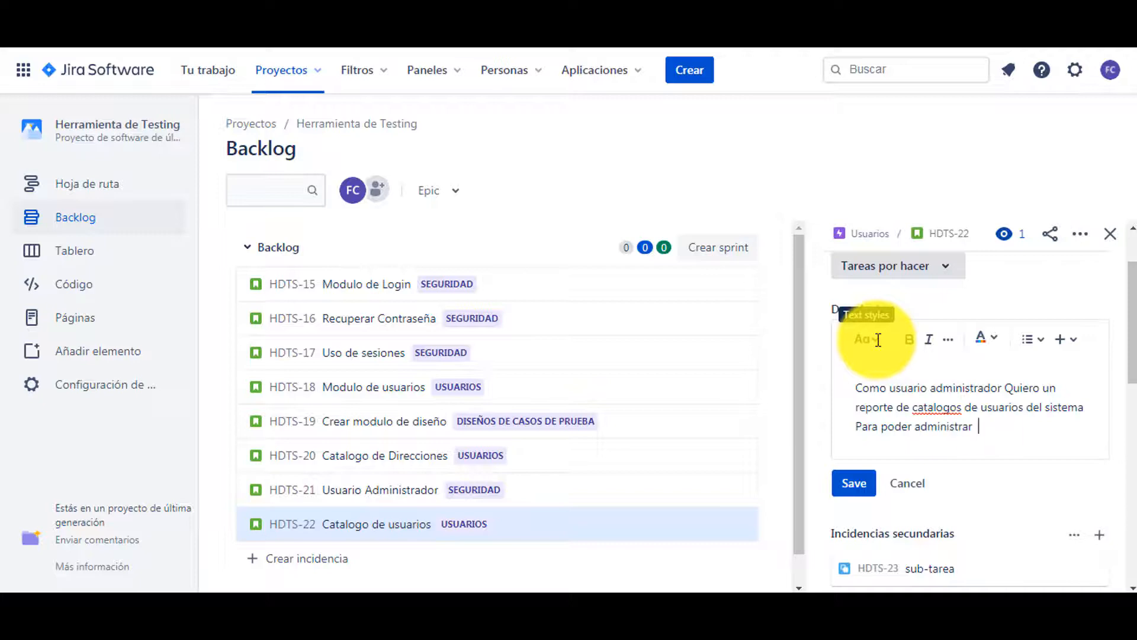
{"action": "type", "text": " mis usuarios."}
{"action": "left_click", "coordinate": [854, 483]}
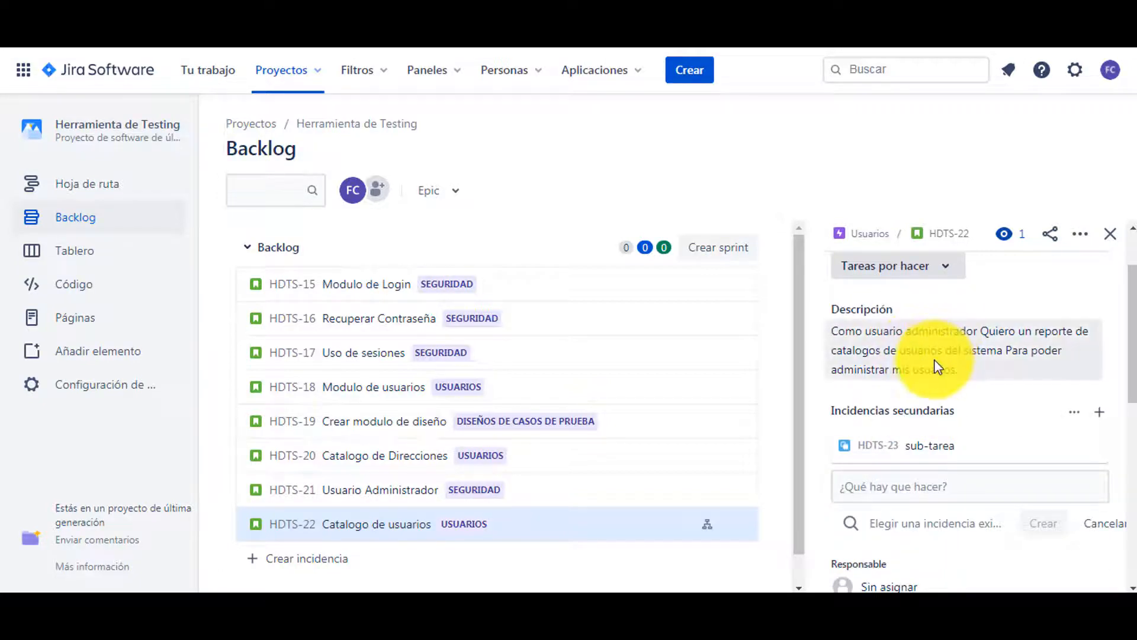
{"action": "scroll", "coordinate": [942, 367], "scroll_direction": "up", "scroll_amount": 2}
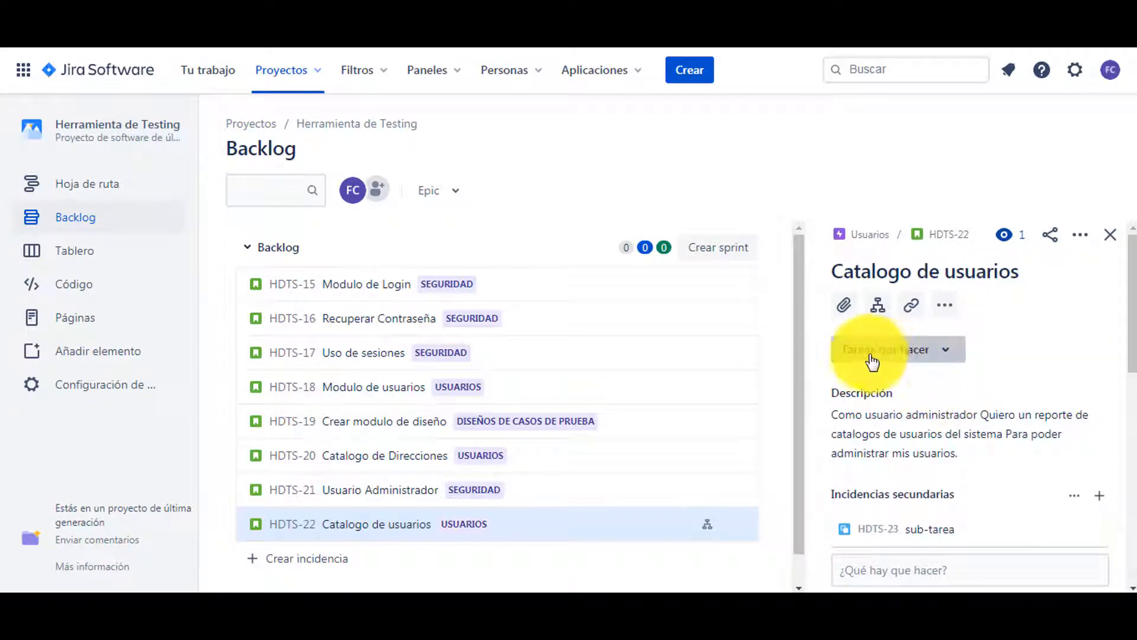
Examine the child issue options of the Catalogo de usuarios story and the detail fields of its sub-tarea child issue.
{"action": "scroll", "coordinate": [960, 380], "scroll_direction": "down", "scroll_amount": 4}
{"action": "scroll", "coordinate": [940, 318], "scroll_direction": "up", "scroll_amount": 2}
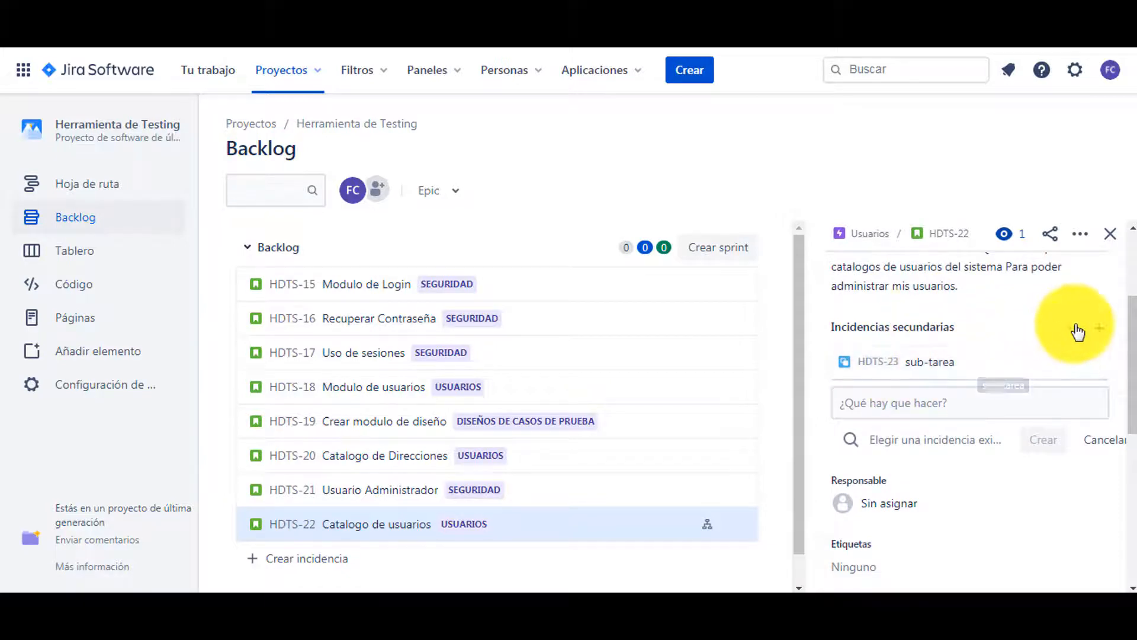
{"action": "left_click", "coordinate": [1074, 328]}
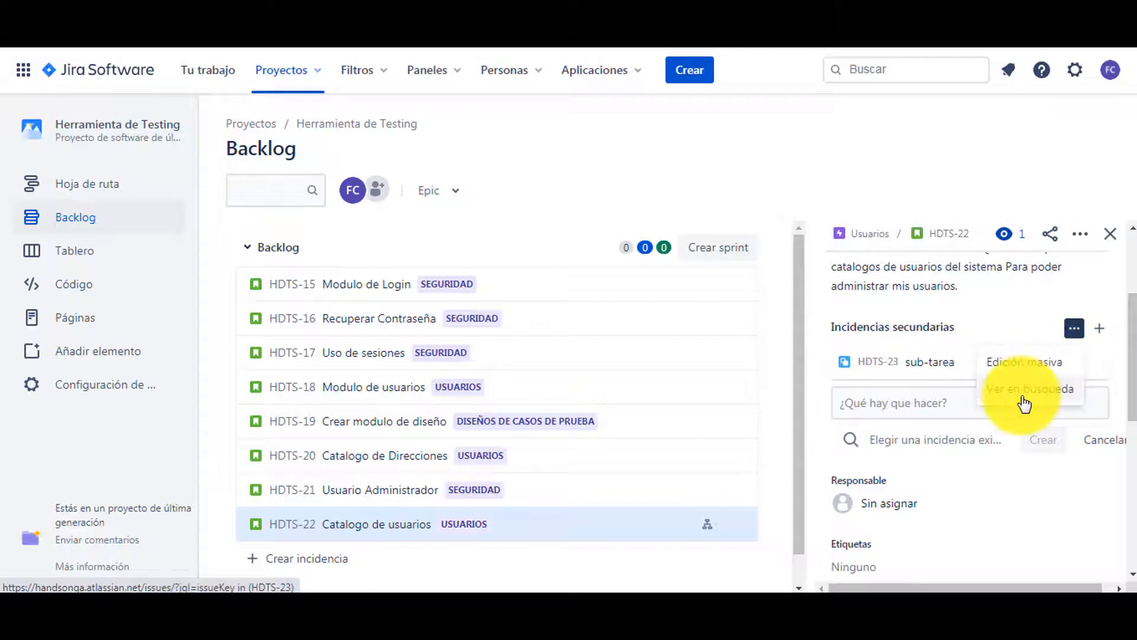
{"action": "left_click", "coordinate": [999, 331]}
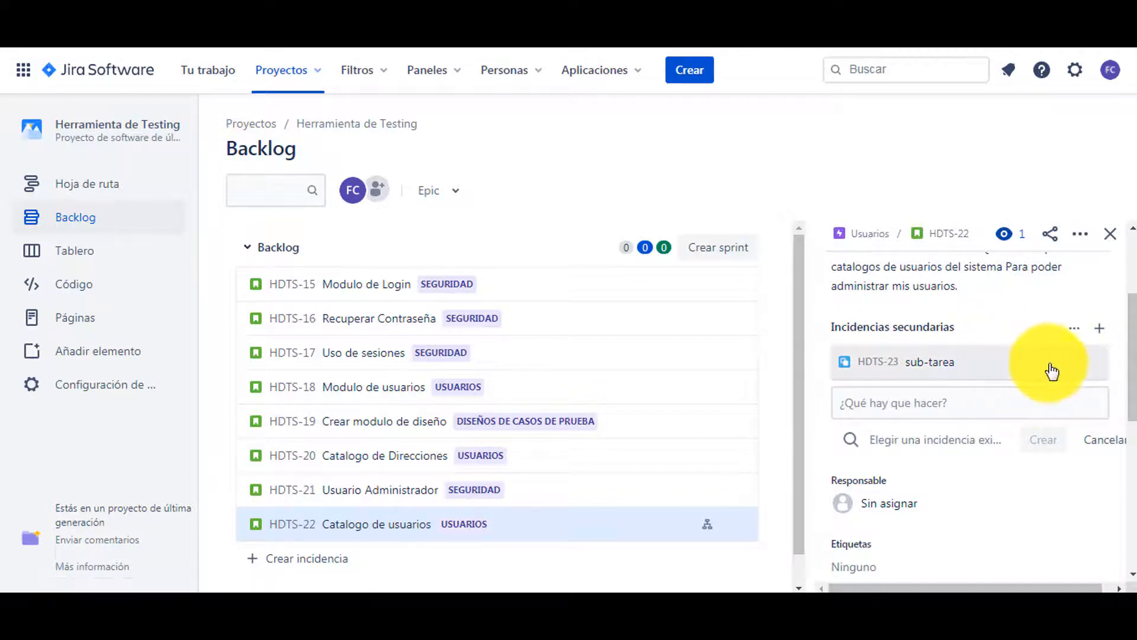
{"action": "left_click", "coordinate": [1069, 372]}
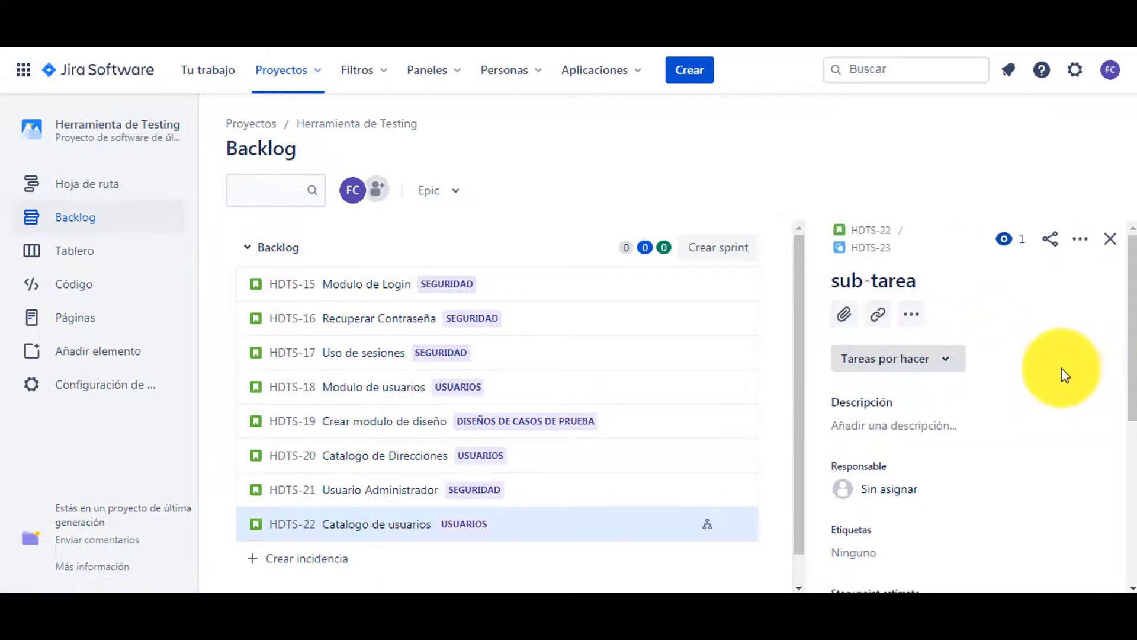
{"action": "scroll", "coordinate": [936, 362], "scroll_direction": "down", "scroll_amount": 5}
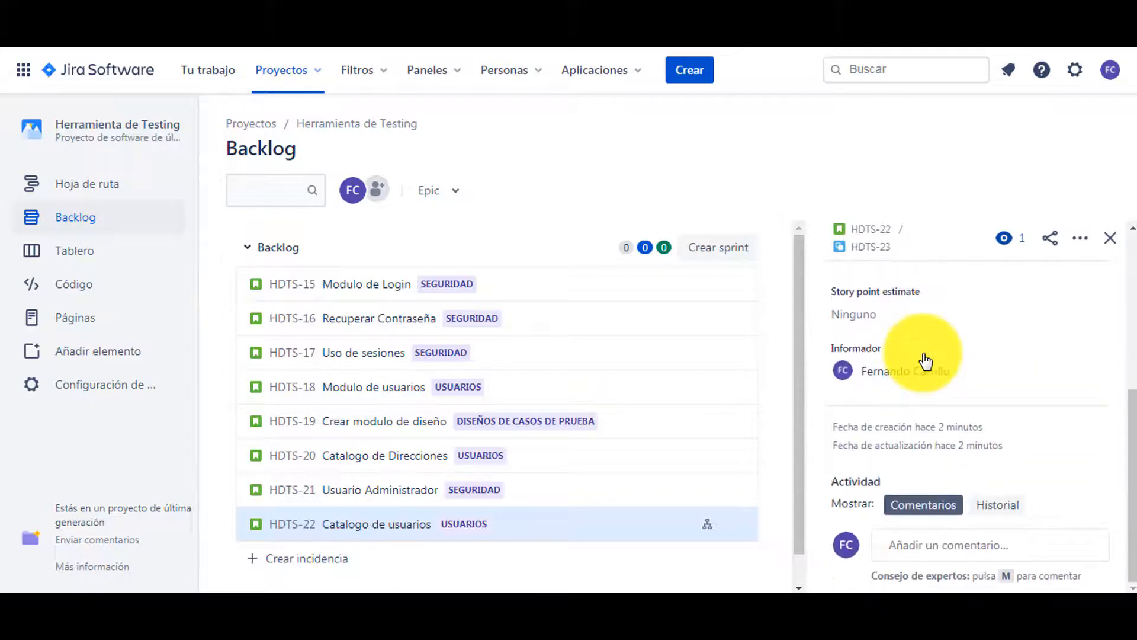
{"action": "scroll", "coordinate": [927, 359], "scroll_direction": "up", "scroll_amount": 3}
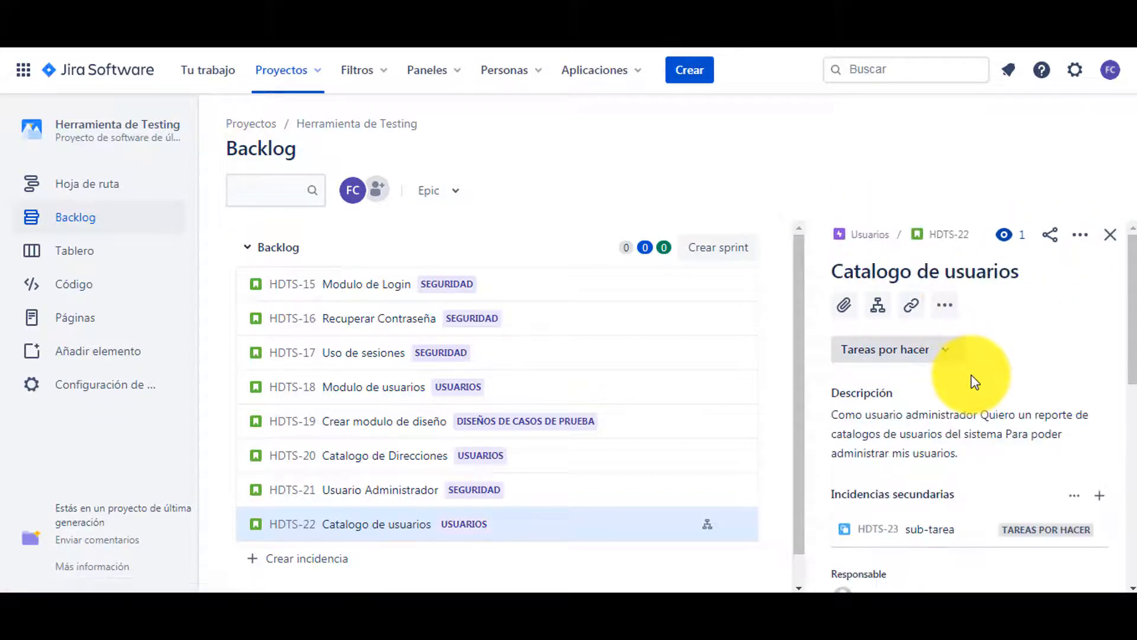
Assign the Catalogo de usuarios story to the same project member who reported it.
{"action": "scroll", "coordinate": [975, 382], "scroll_direction": "down", "scroll_amount": 3}
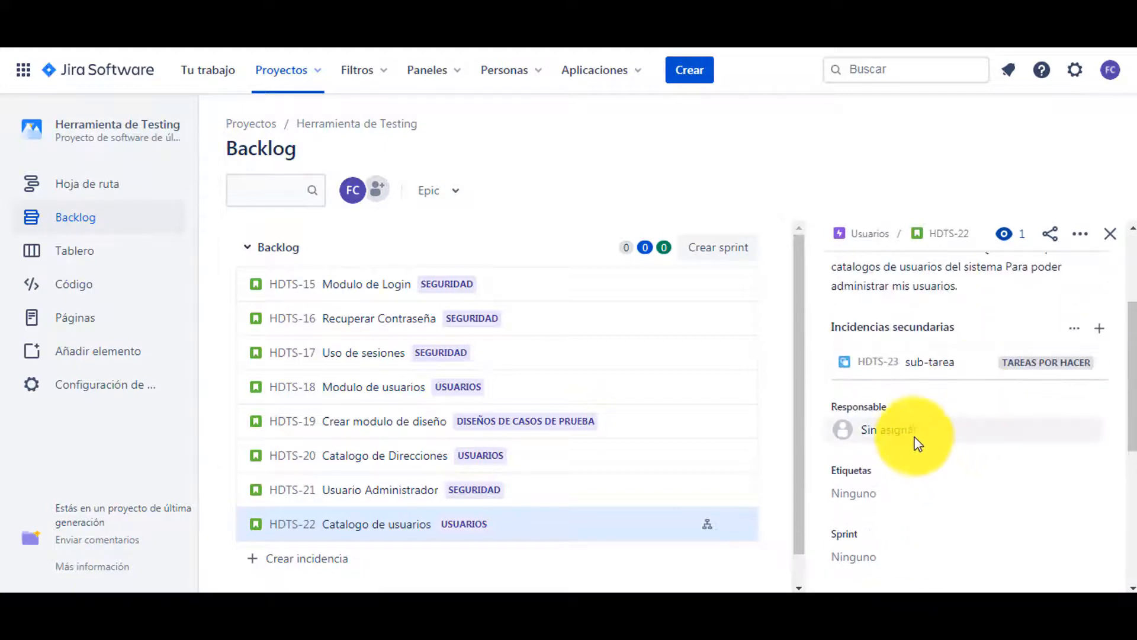
{"action": "scroll", "coordinate": [915, 437], "scroll_direction": "up", "scroll_amount": 2}
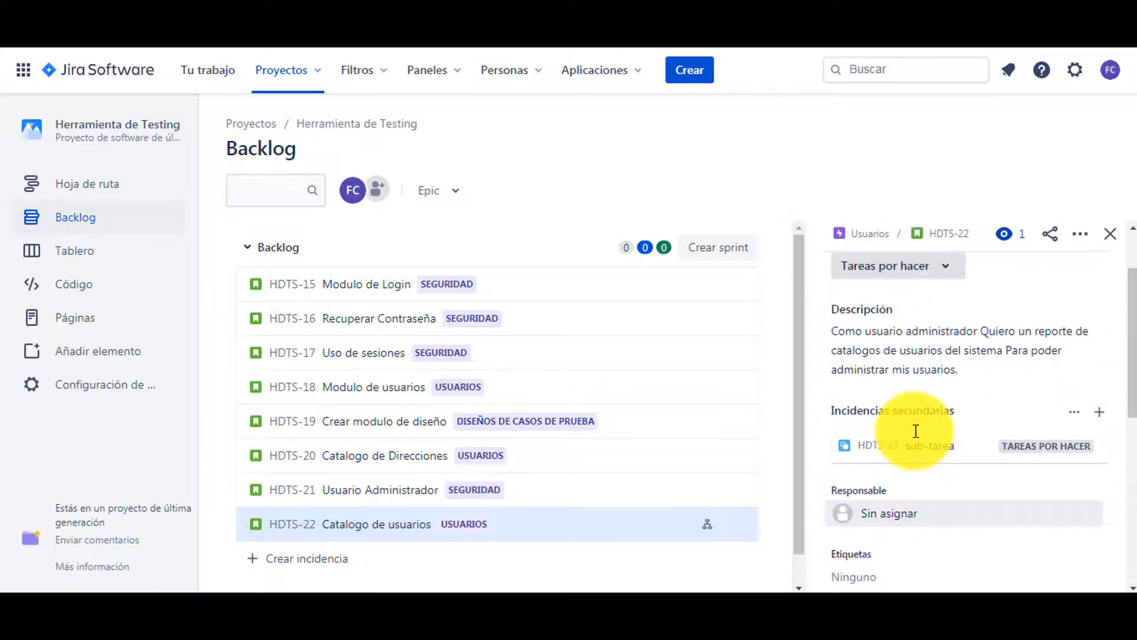
{"action": "scroll", "coordinate": [916, 431], "scroll_direction": "down", "scroll_amount": 2}
{"action": "left_click", "coordinate": [922, 429]}
{"action": "left_click", "coordinate": [904, 465]}
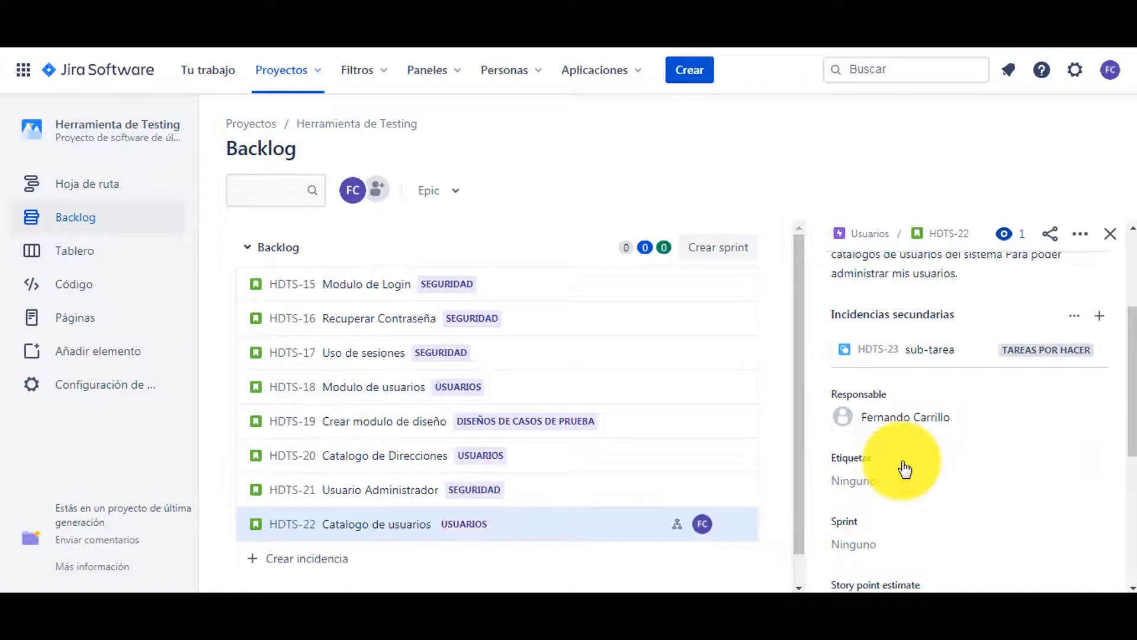
Label the Catalogo de usuarios story with the new one-word label "catalogos".
{"action": "scroll", "coordinate": [904, 468], "scroll_direction": "down", "scroll_amount": 2}
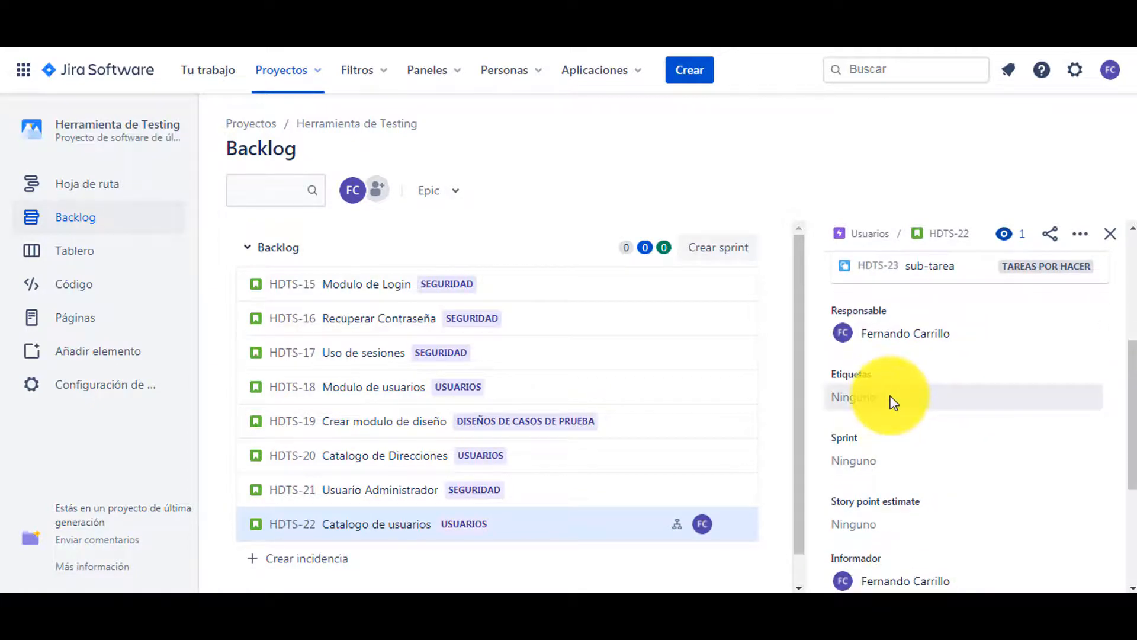
{"action": "left_click", "coordinate": [893, 403]}
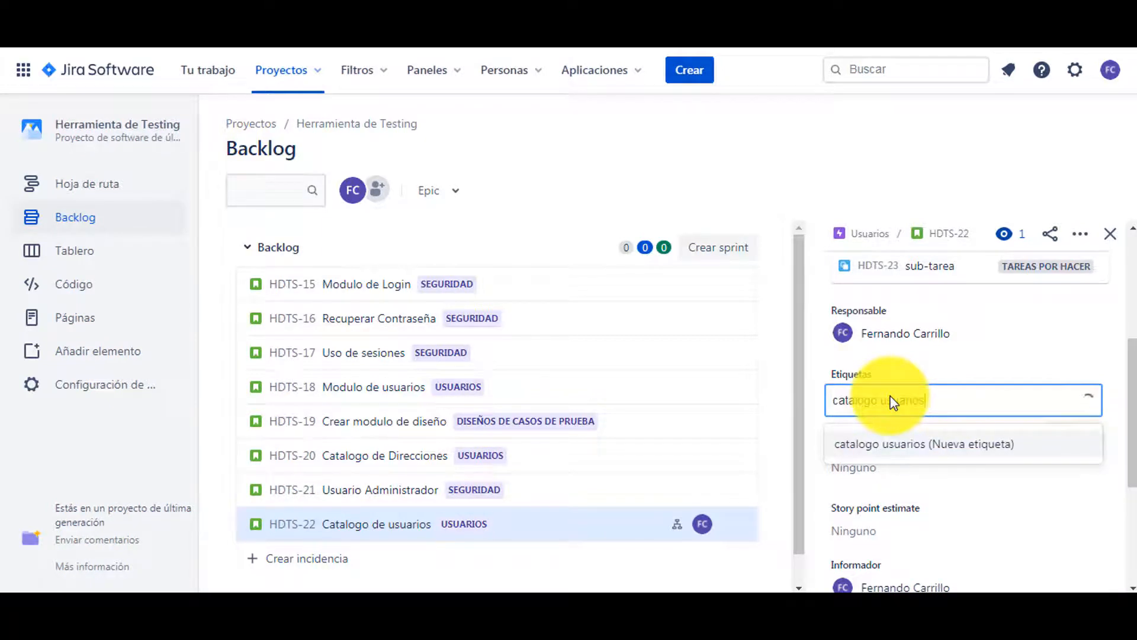
{"action": "key", "text": "Return"}
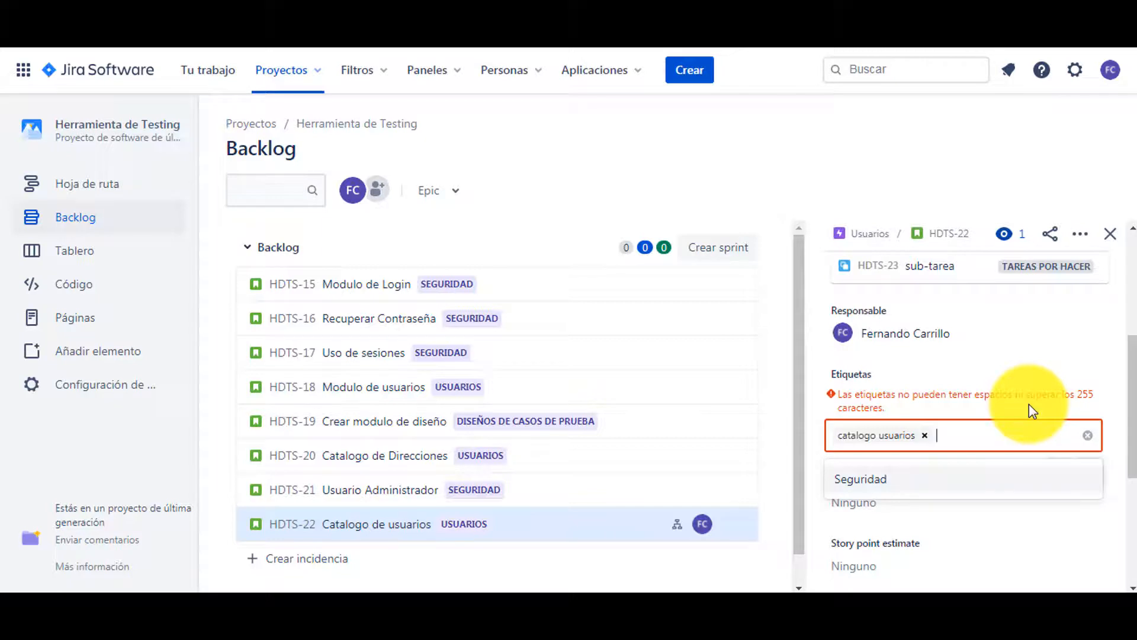
{"action": "key", "text": "BackSpace"}
{"action": "type", "text": "cat"}
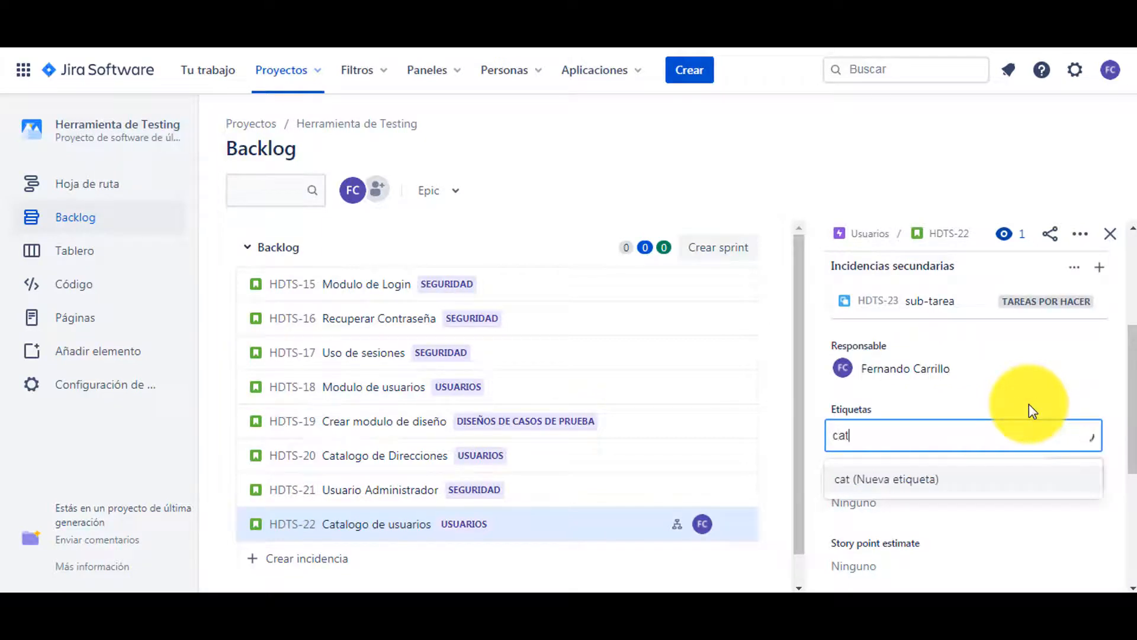
{"action": "type", "text": "alogos"}
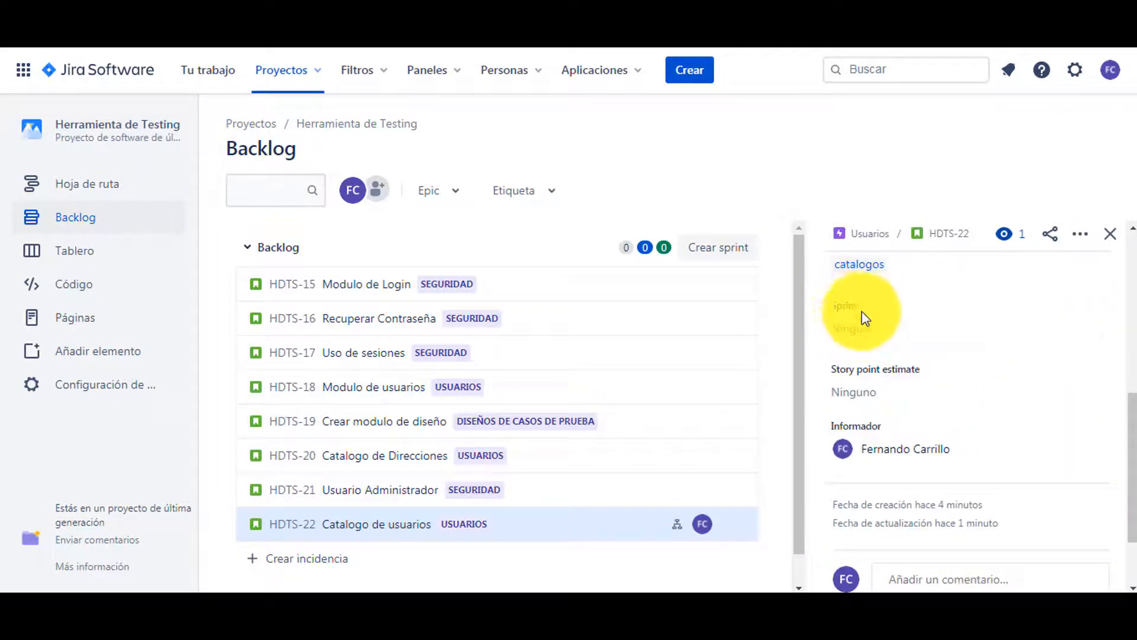
Check which sprints are available for the Catalogo de usuarios story and set its story point estimate to 5.
{"action": "left_click", "coordinate": [870, 327]}
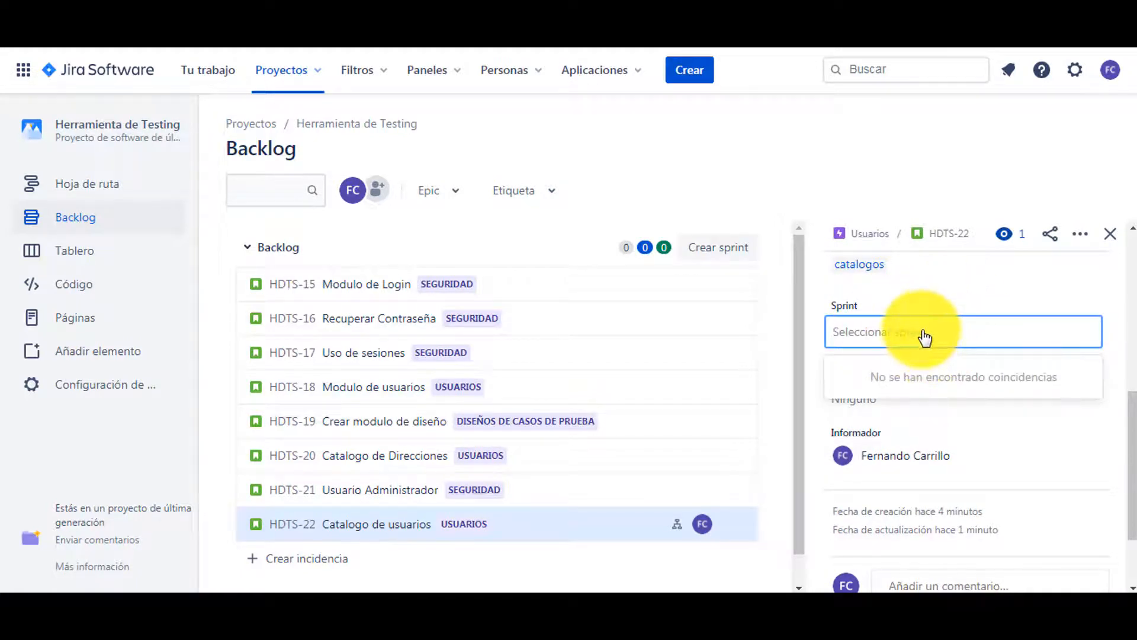
{"action": "left_click", "coordinate": [910, 294]}
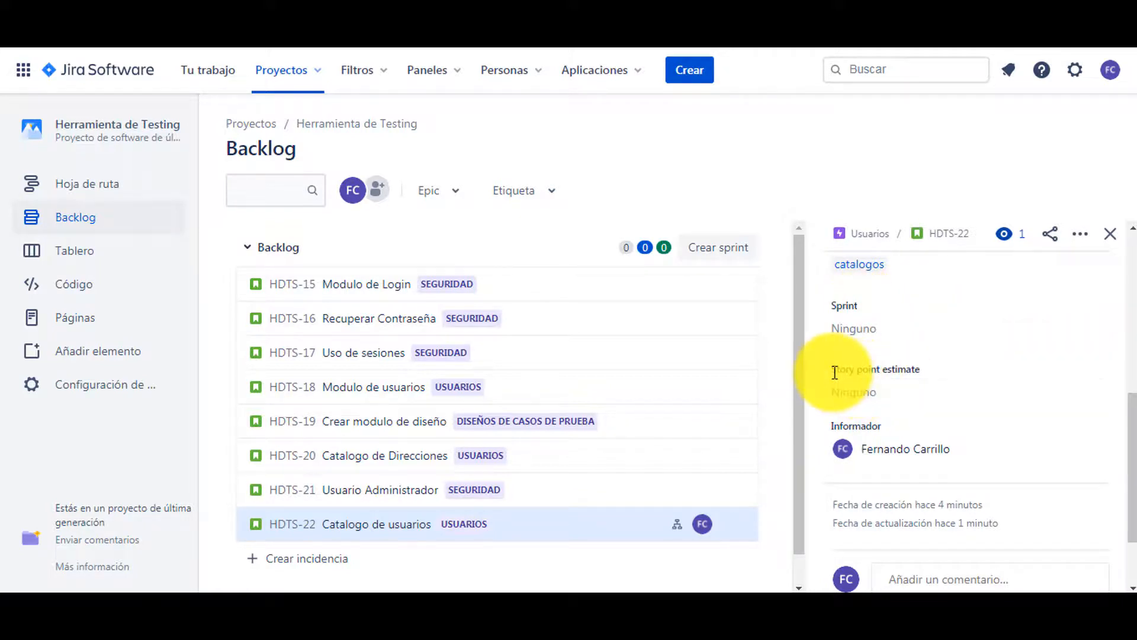
{"action": "left_click", "coordinate": [874, 394]}
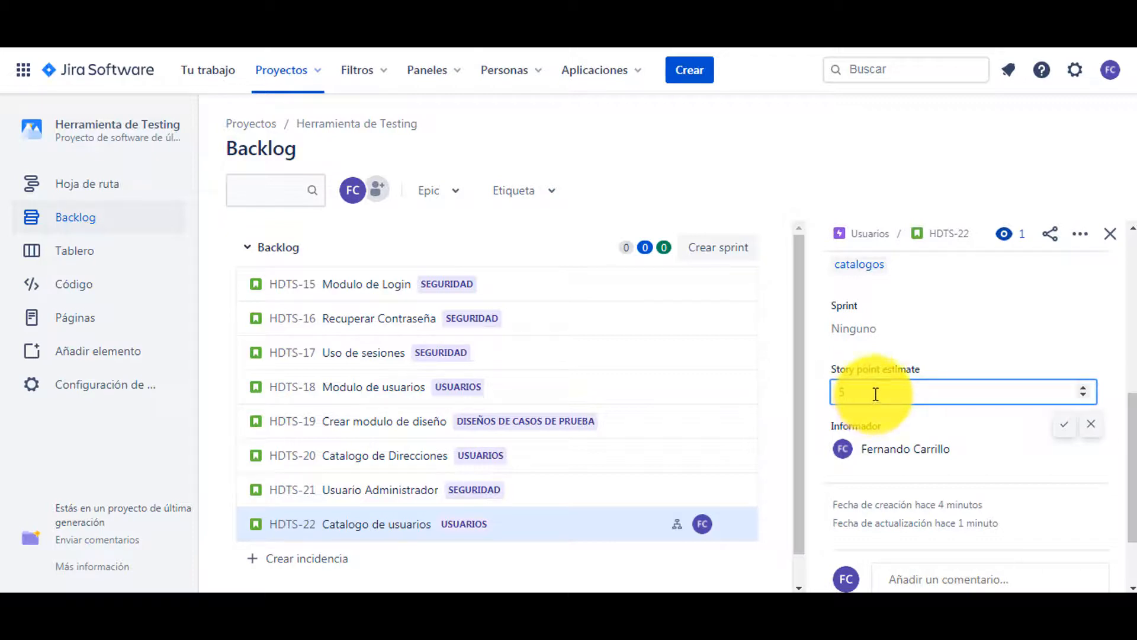
{"action": "key", "text": "Return"}
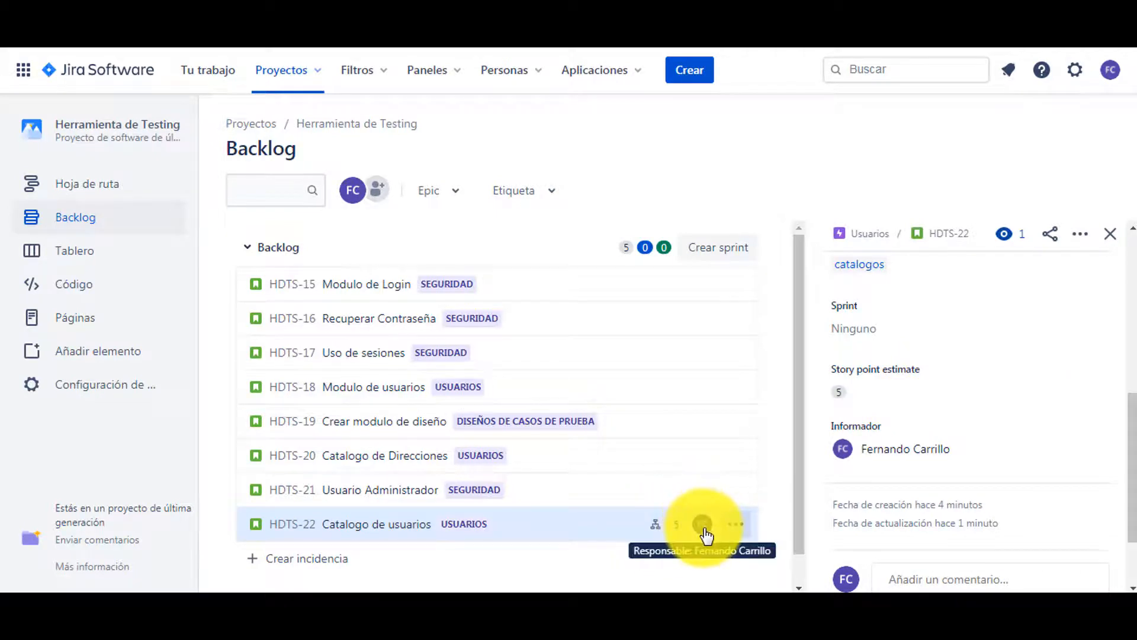
Add the comment "mas comentarios." to the Catalogo de usuarios story and look over its details.
{"action": "scroll", "coordinate": [1117, 468], "scroll_direction": "down", "scroll_amount": 2}
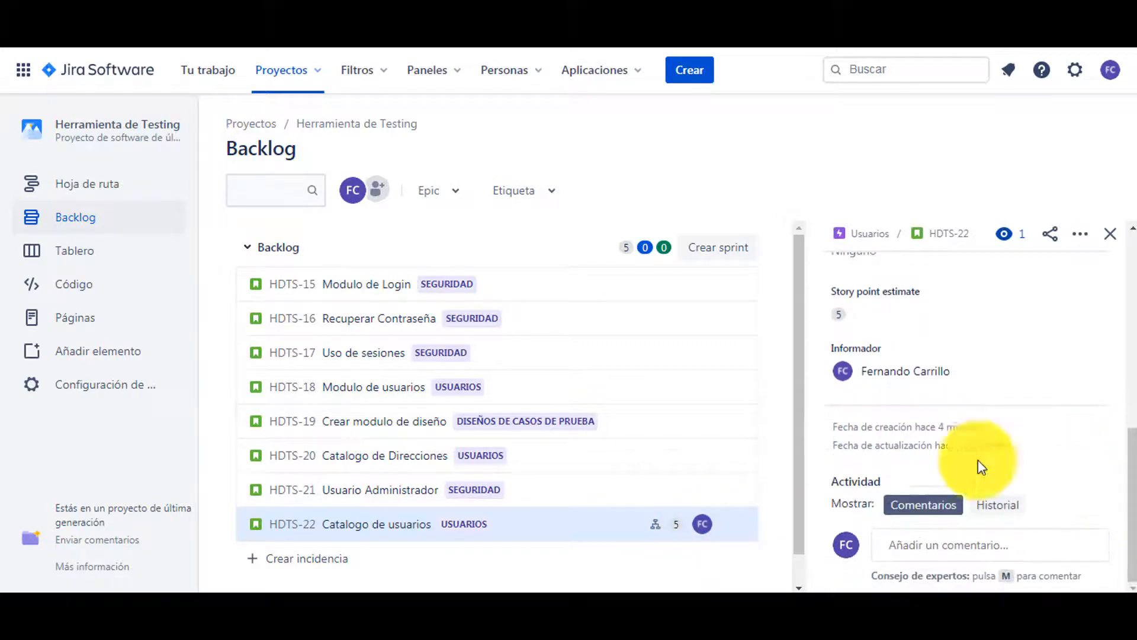
{"action": "mouse_move", "coordinate": [977, 435]}
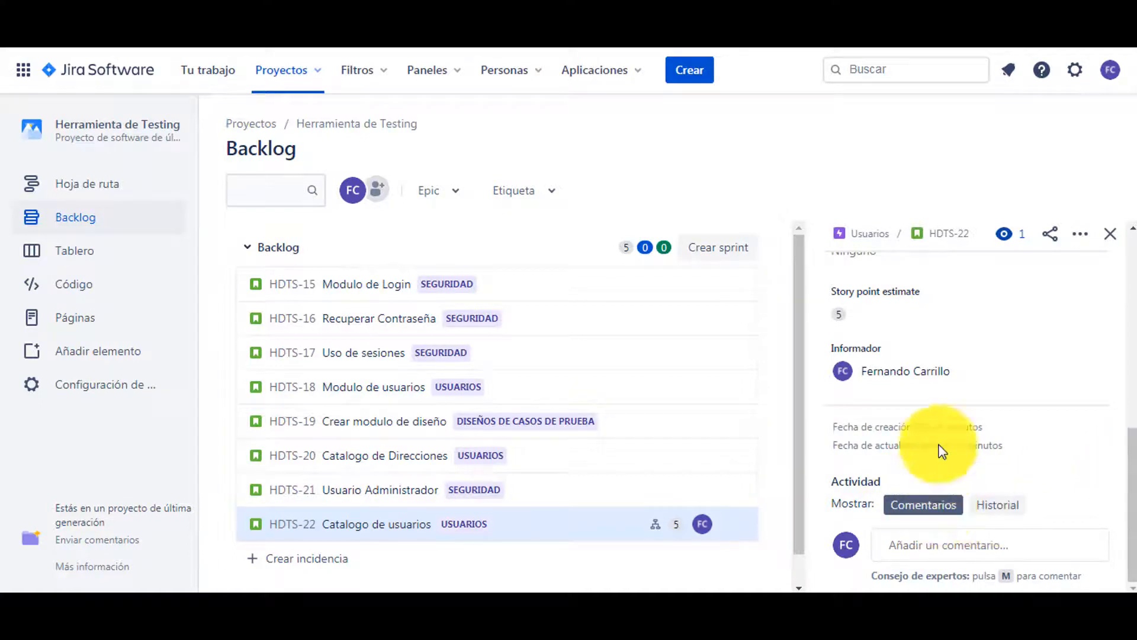
{"action": "left_click", "coordinate": [927, 545]}
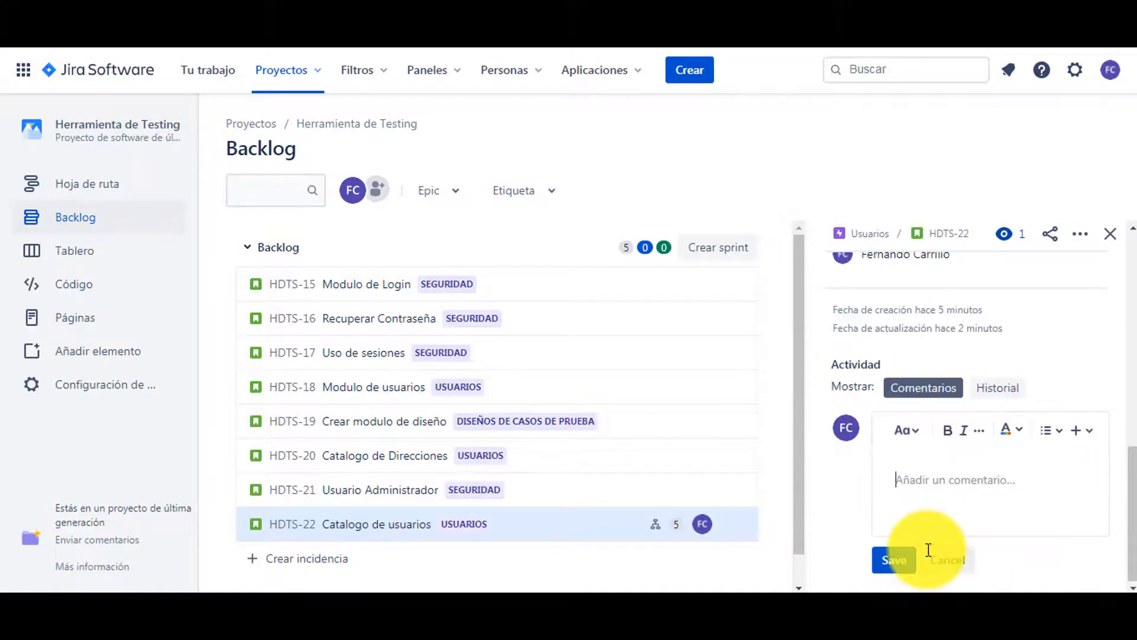
{"action": "left_click", "coordinate": [901, 558]}
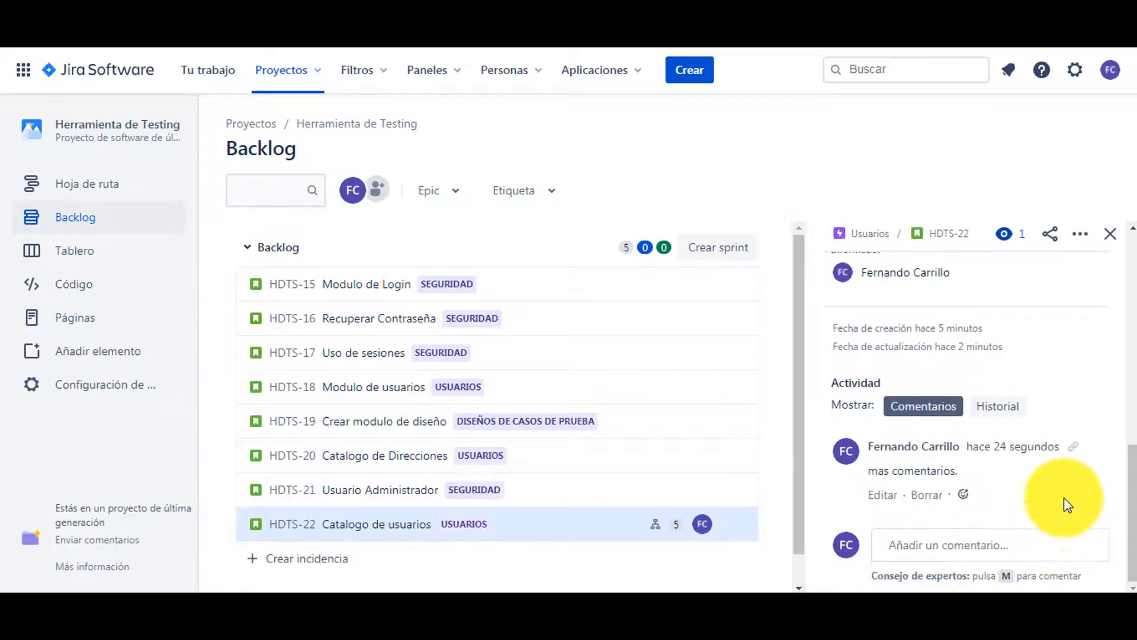
{"action": "scroll", "coordinate": [1064, 499], "scroll_direction": "up", "scroll_amount": 10}
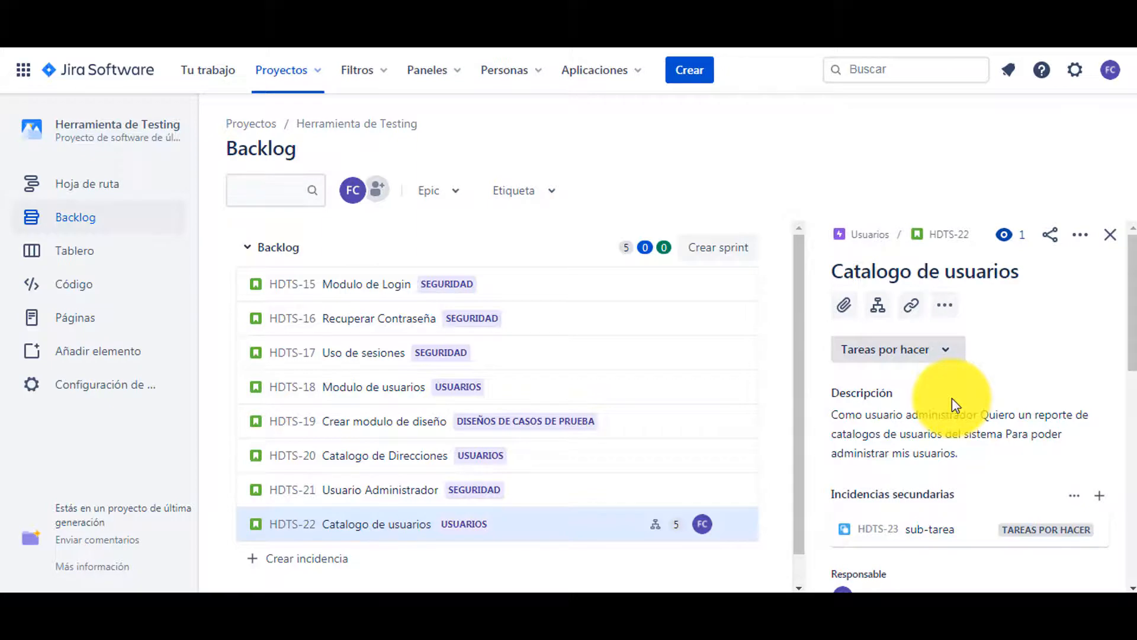
{"action": "scroll", "coordinate": [952, 399], "scroll_direction": "down", "scroll_amount": 10}
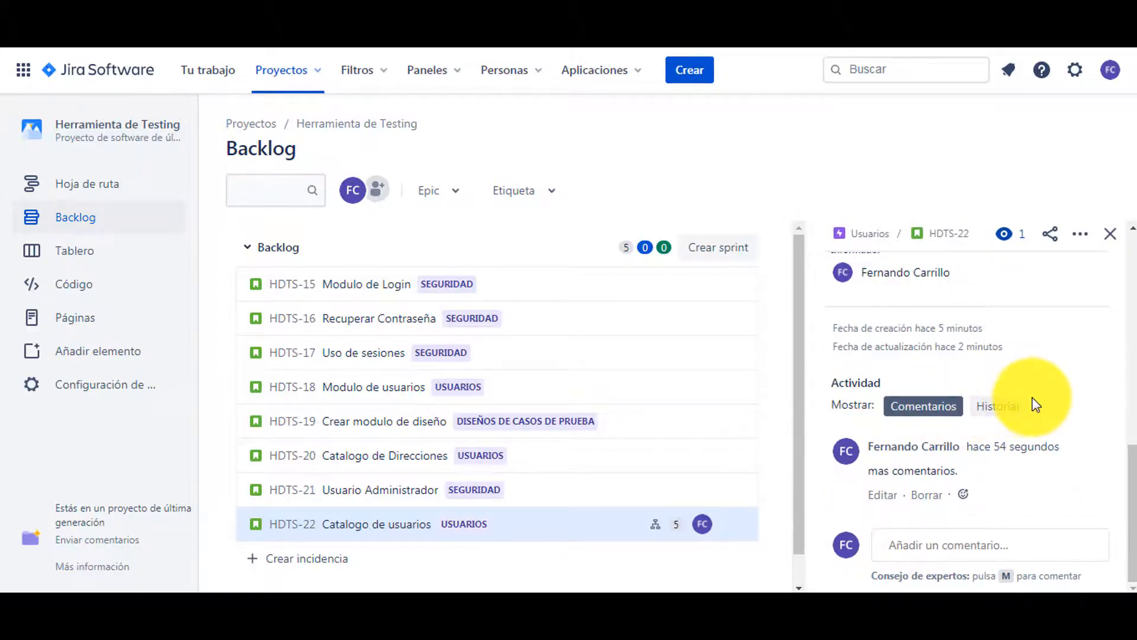
Add the existing Prioridad field to the Story issue type in the project configuration and save the changes.
{"action": "left_click", "coordinate": [74, 250]}
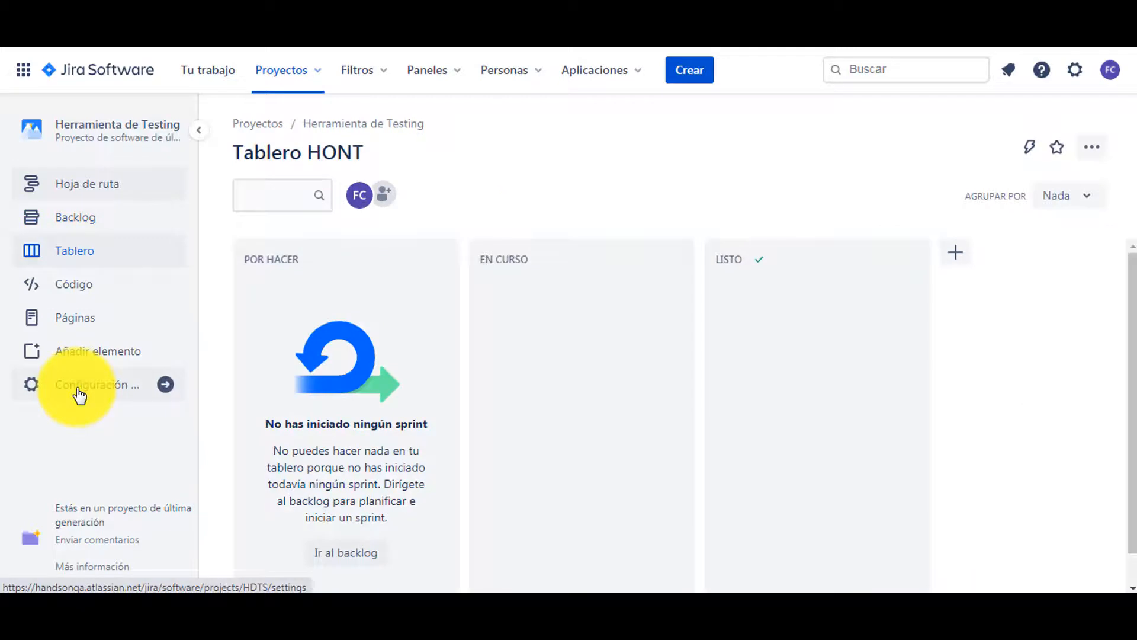
{"action": "left_click", "coordinate": [79, 395]}
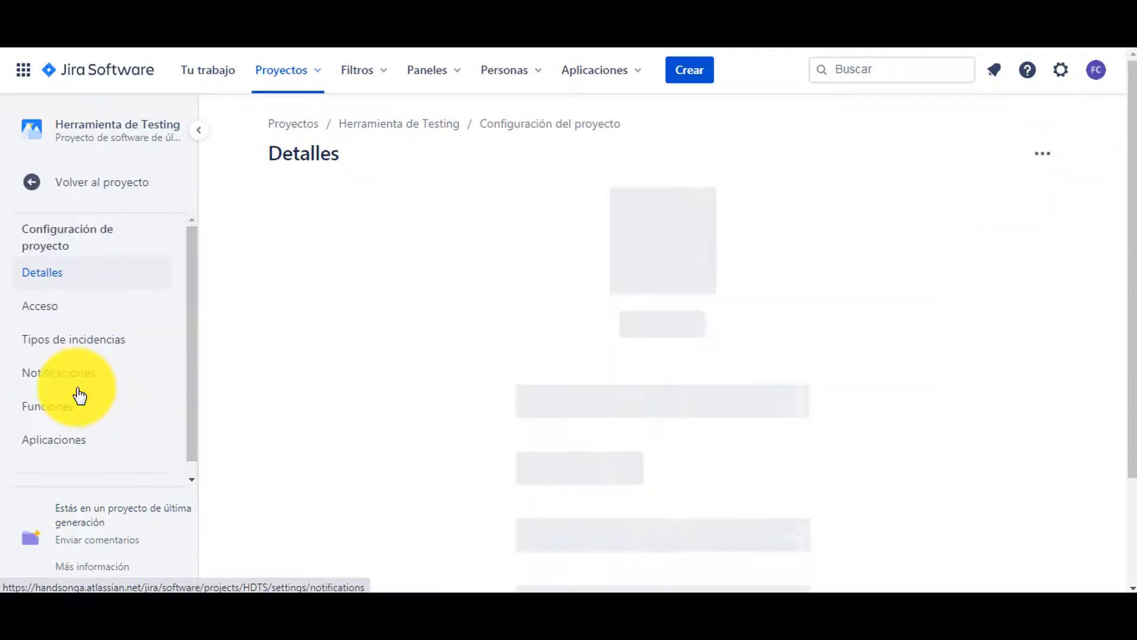
{"action": "left_click", "coordinate": [76, 350]}
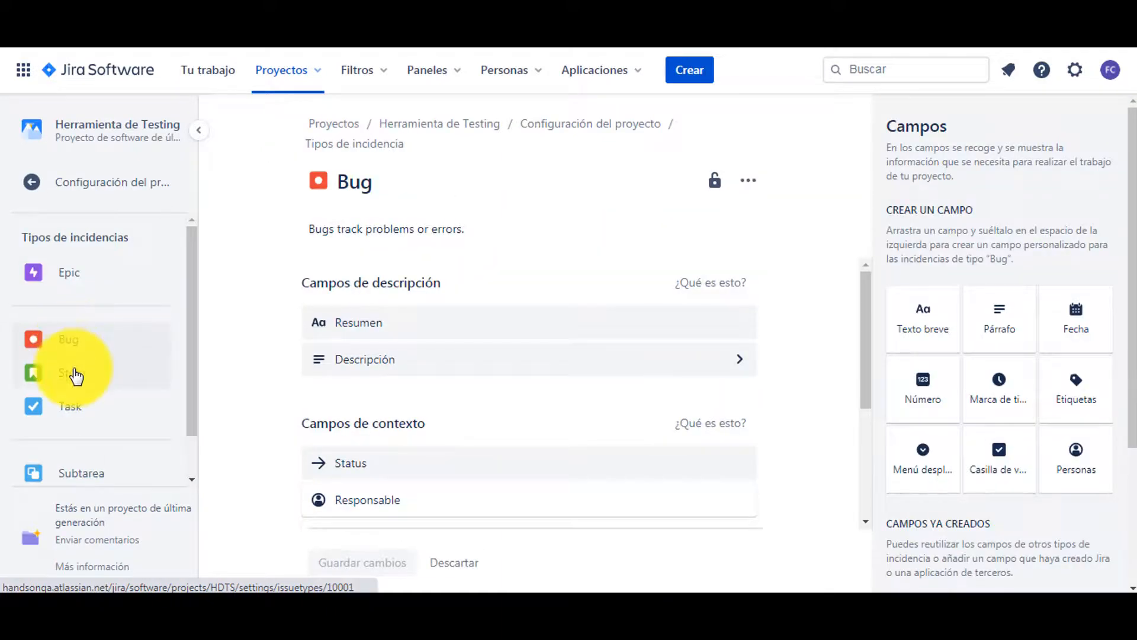
{"action": "left_click", "coordinate": [76, 375]}
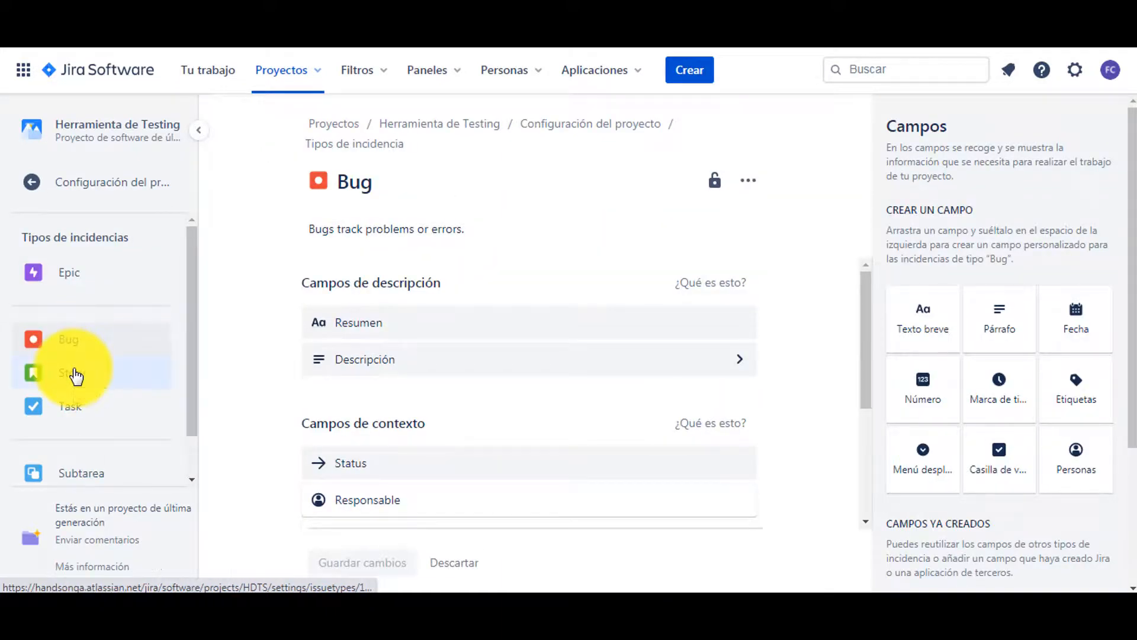
{"action": "scroll", "coordinate": [474, 361], "scroll_direction": "down", "scroll_amount": 3}
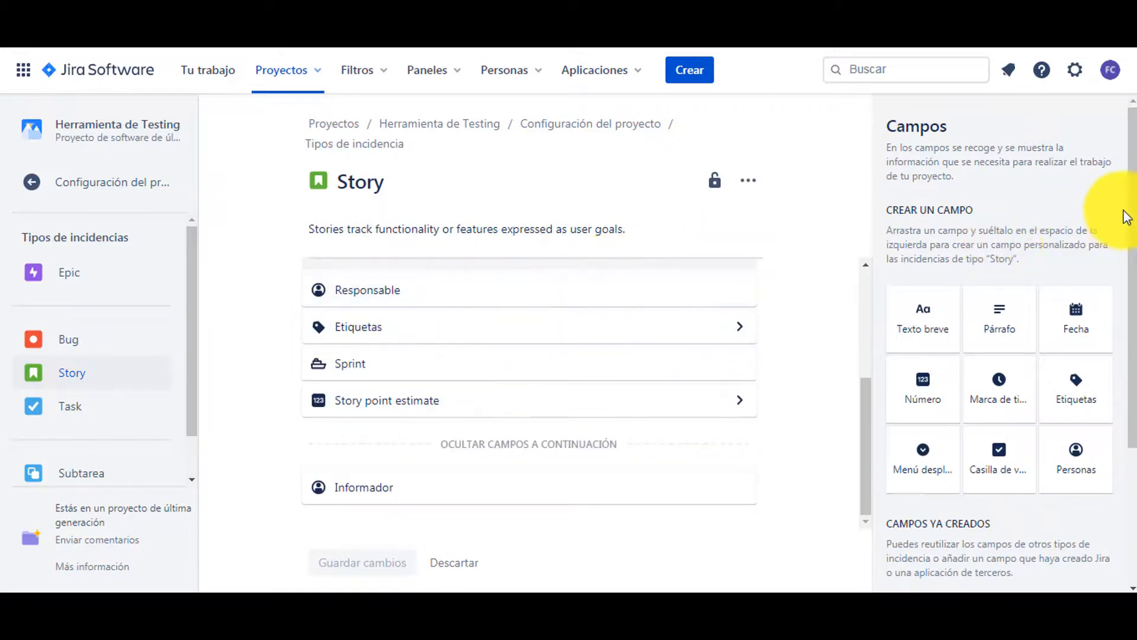
{"action": "scroll", "coordinate": [1124, 237], "scroll_direction": "down", "scroll_amount": 3}
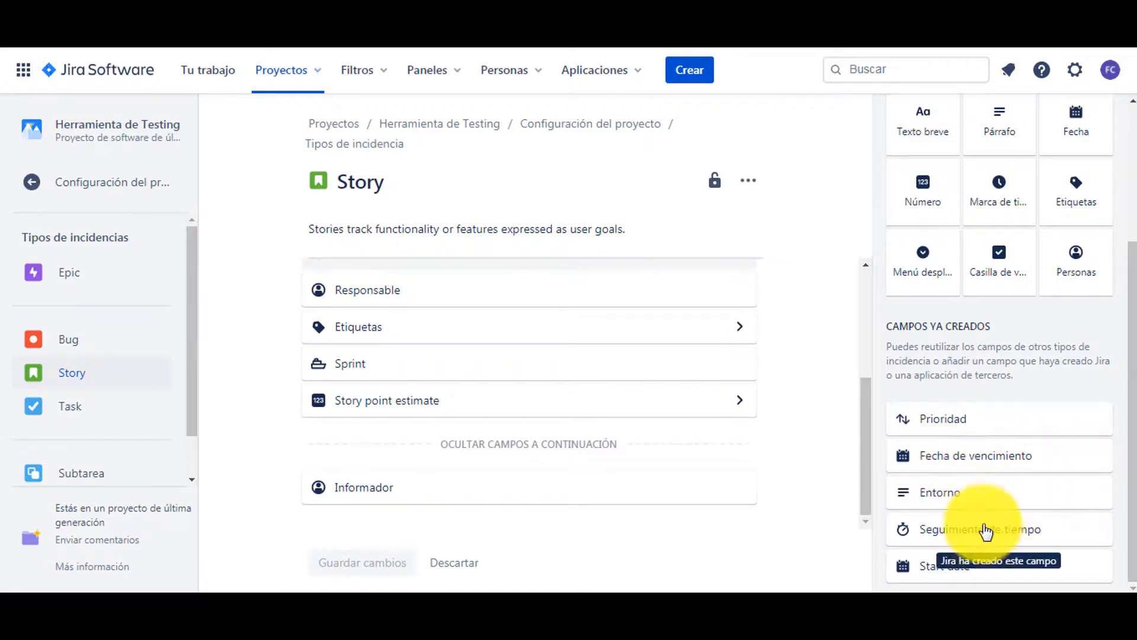
{"action": "left_click", "coordinate": [941, 420]}
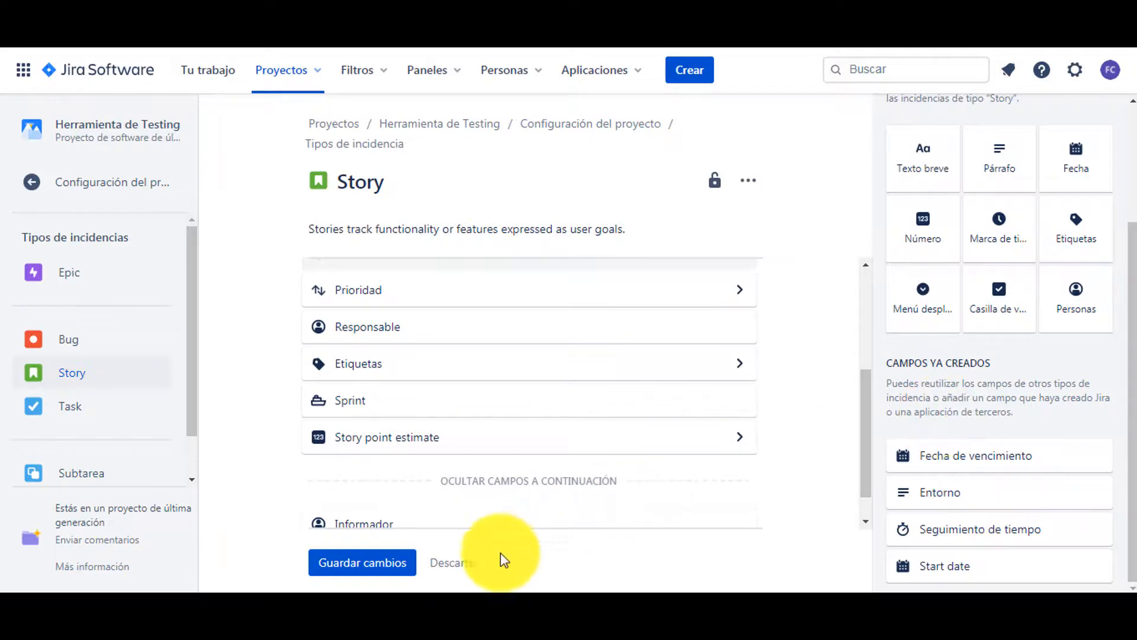
{"action": "left_click", "coordinate": [360, 568]}
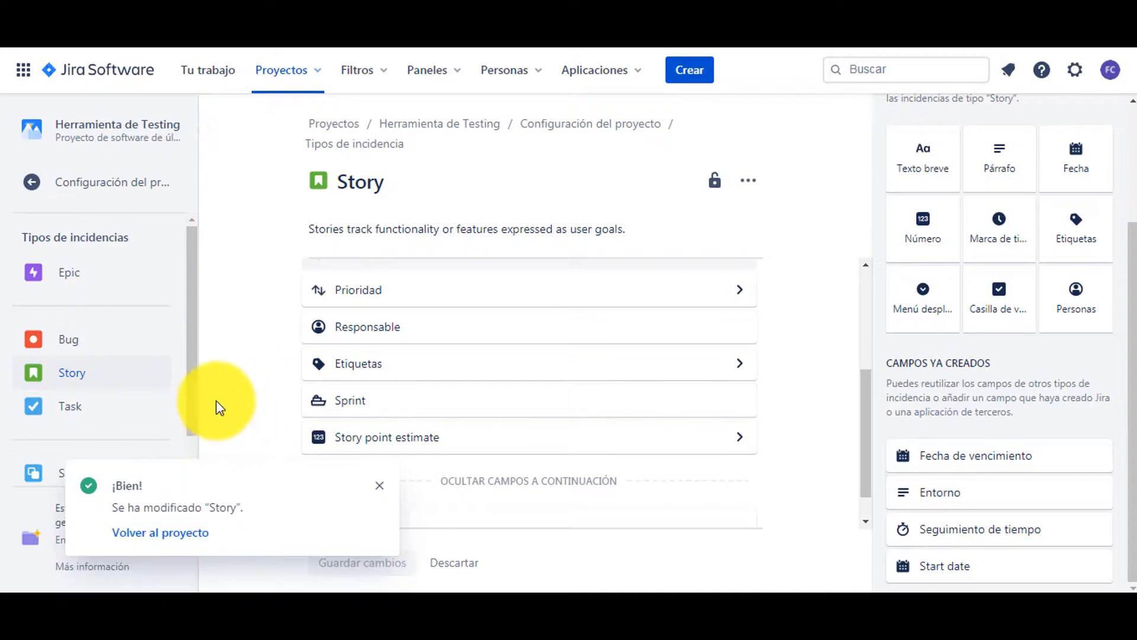
Return to the project backlog and set the priority of the Catalogo de usuarios story to Highest.
{"action": "left_click", "coordinate": [73, 188]}
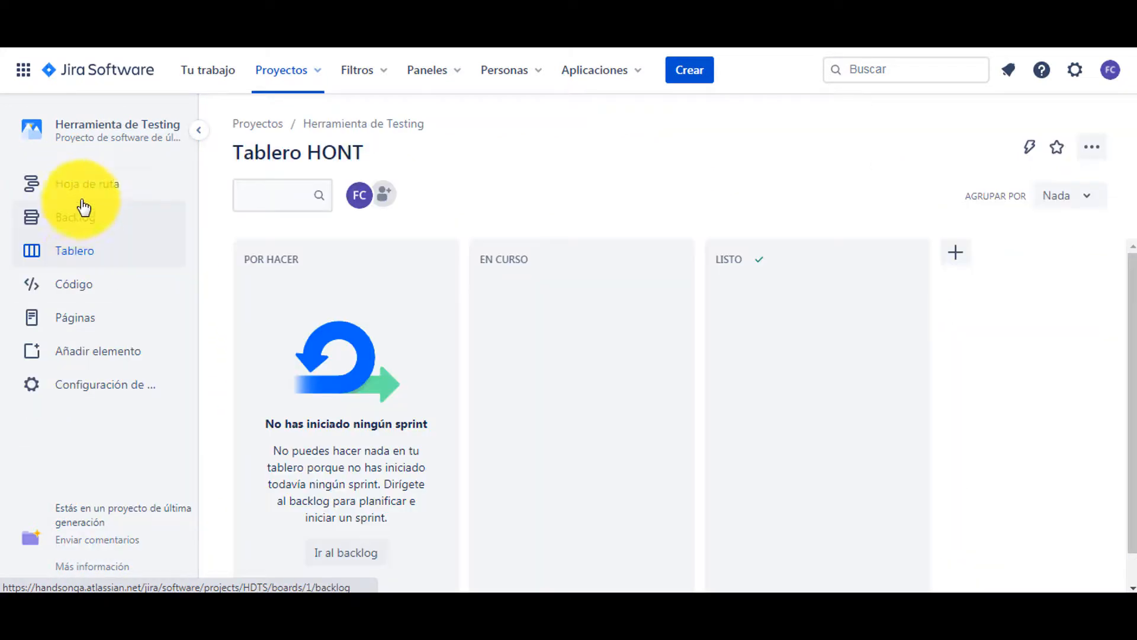
{"action": "left_click", "coordinate": [76, 221]}
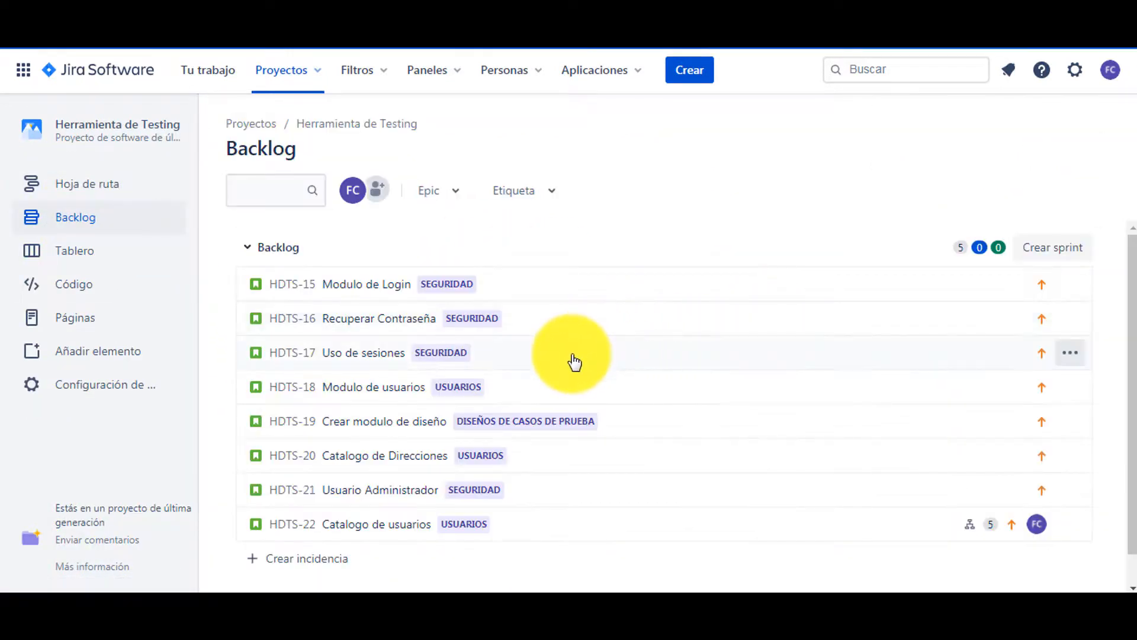
{"action": "left_click", "coordinate": [366, 536]}
{"action": "scroll", "coordinate": [1046, 374], "scroll_direction": "down", "scroll_amount": 4}
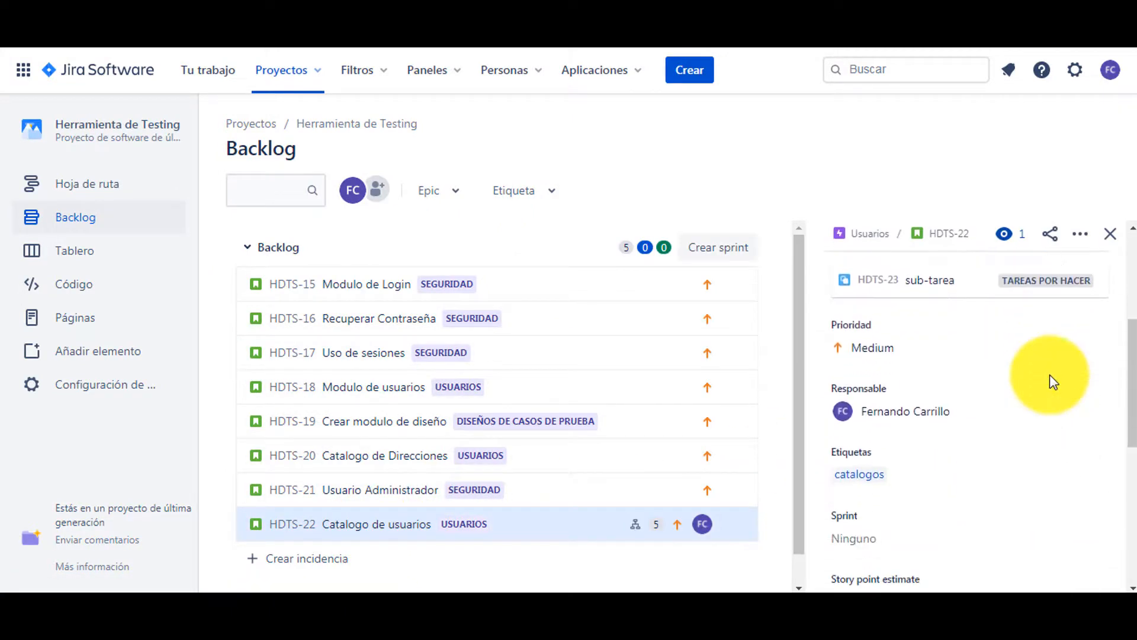
{"action": "scroll", "coordinate": [1007, 367], "scroll_direction": "down", "scroll_amount": 1}
{"action": "scroll", "coordinate": [948, 360], "scroll_direction": "up", "scroll_amount": 1}
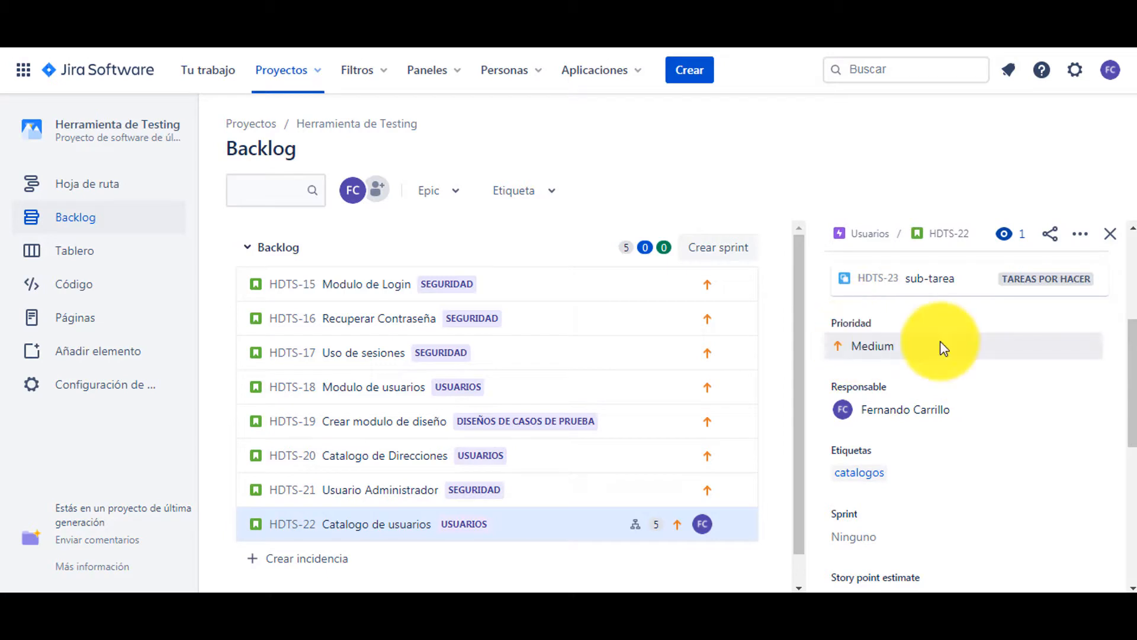
{"action": "left_click", "coordinate": [943, 349]}
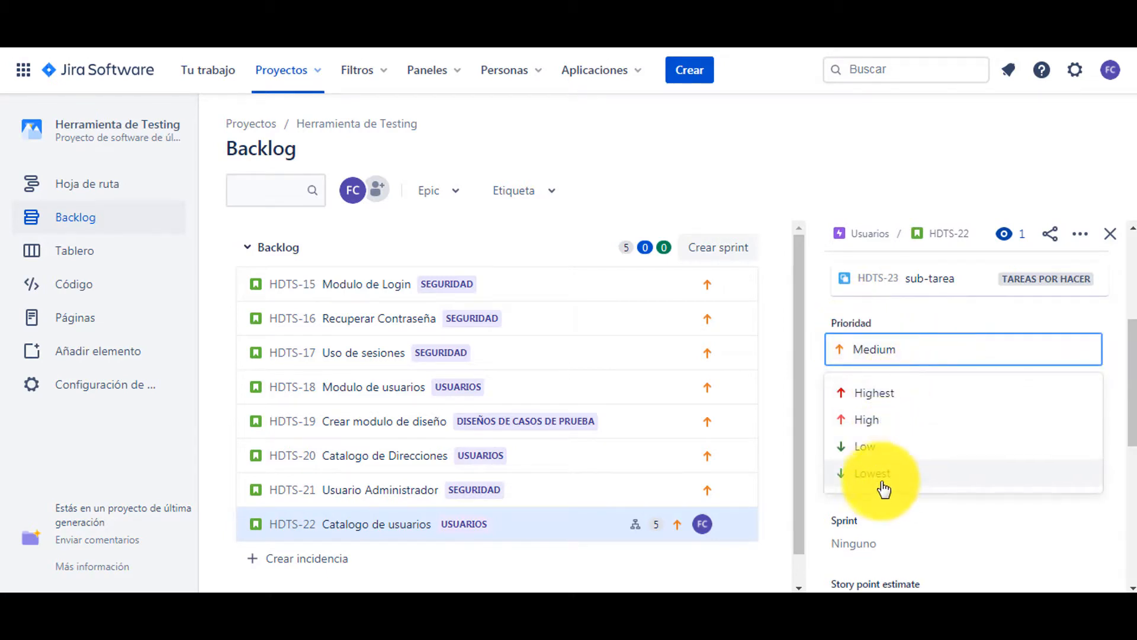
{"action": "left_click", "coordinate": [875, 395]}
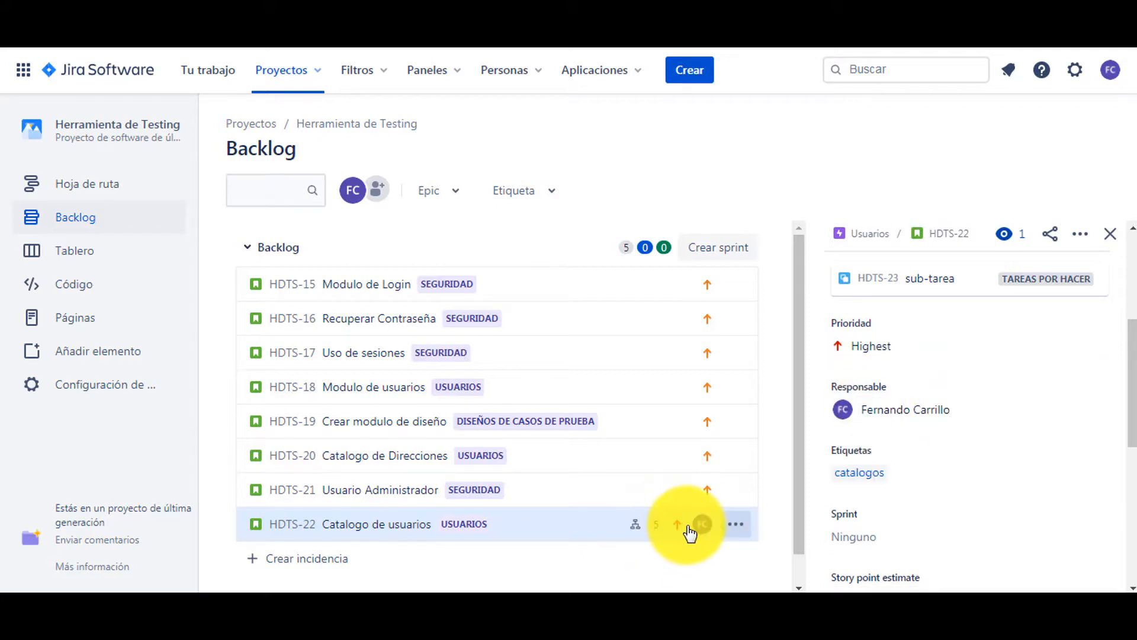